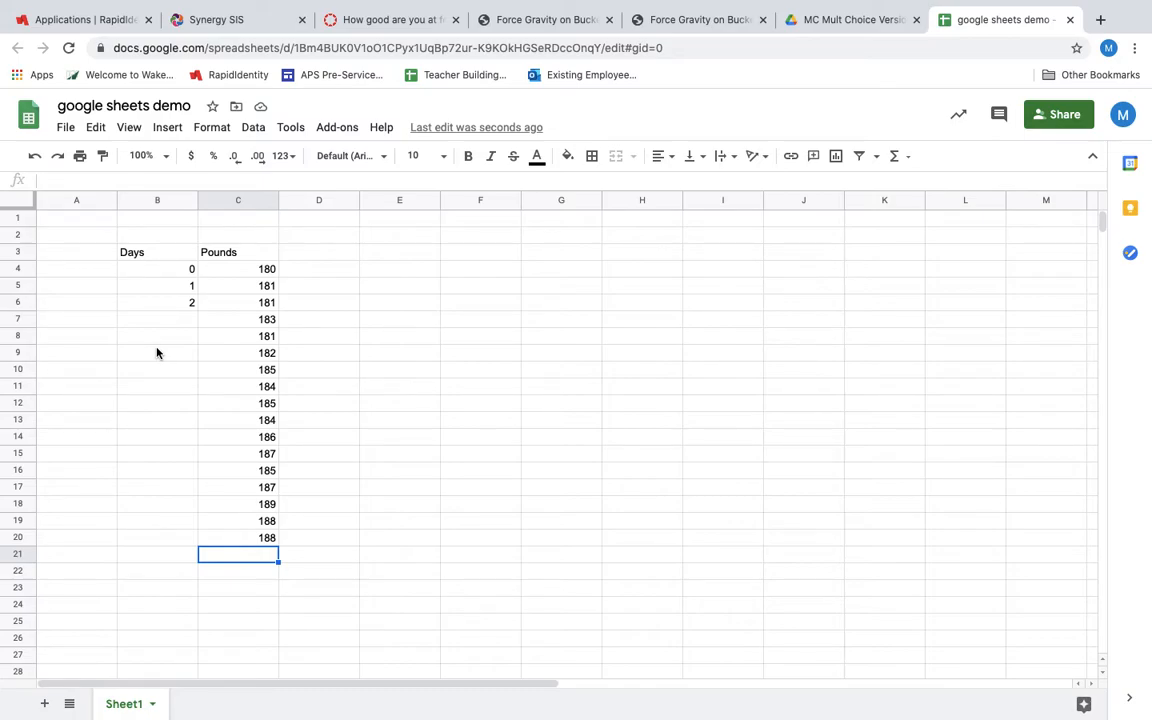
pyautogui.click(156, 270)
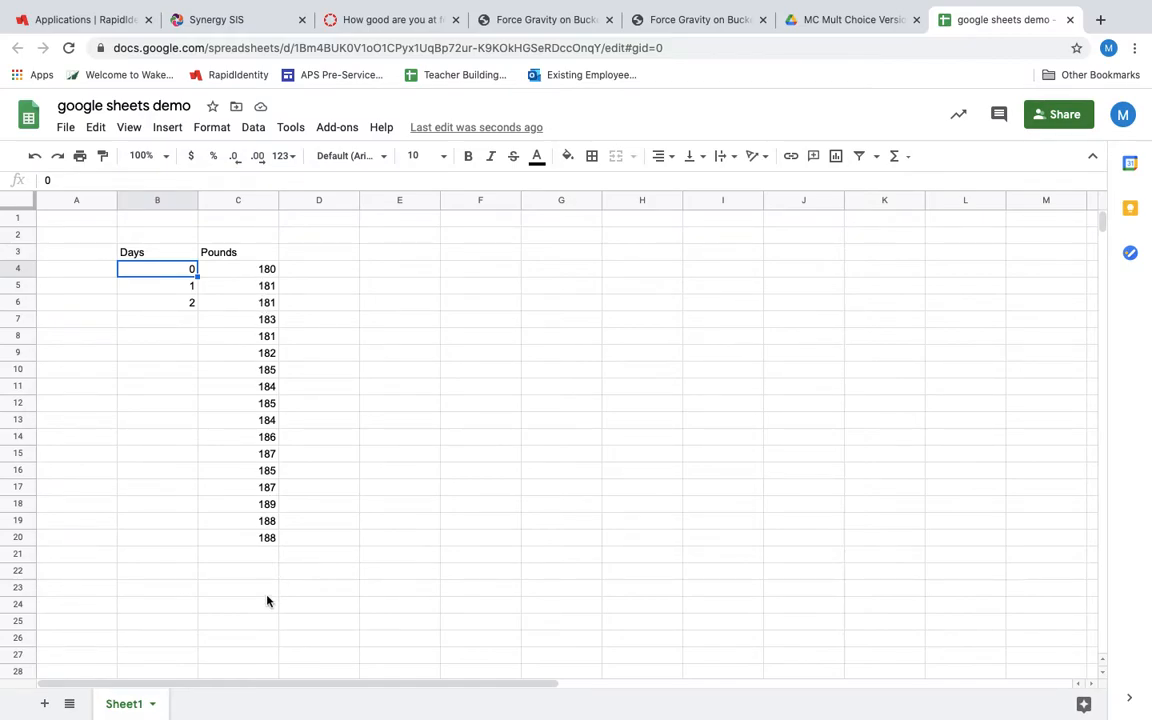
pyautogui.click(173, 290)
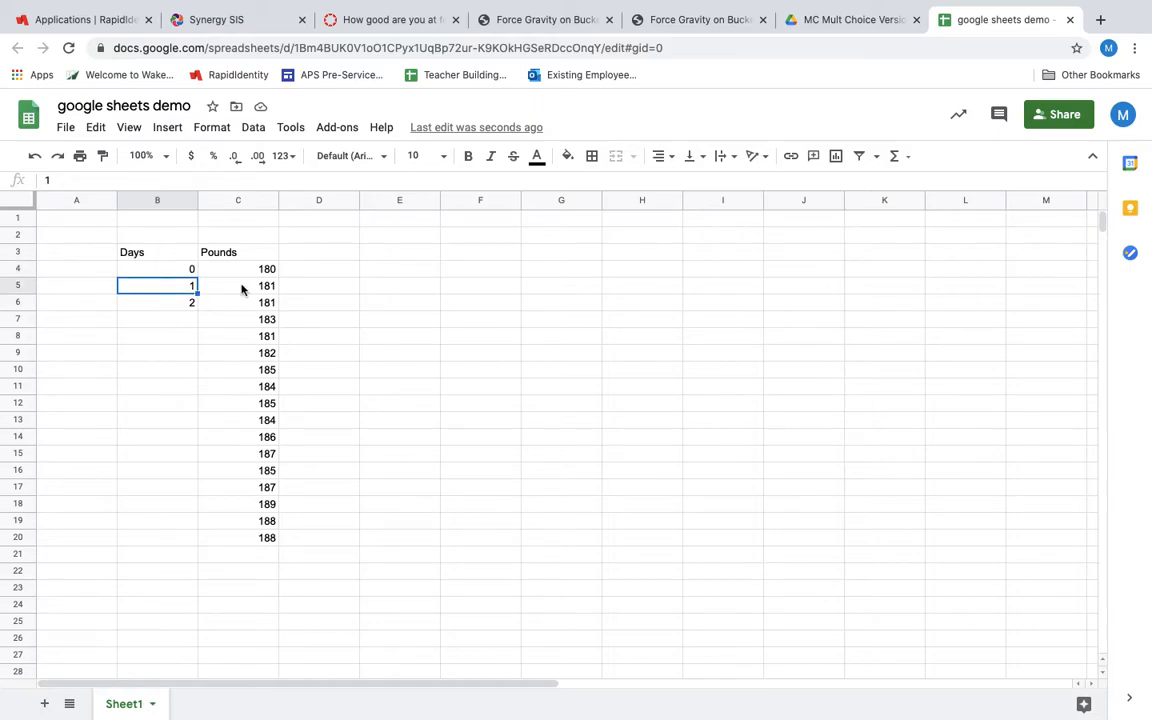
pyautogui.click(187, 303)
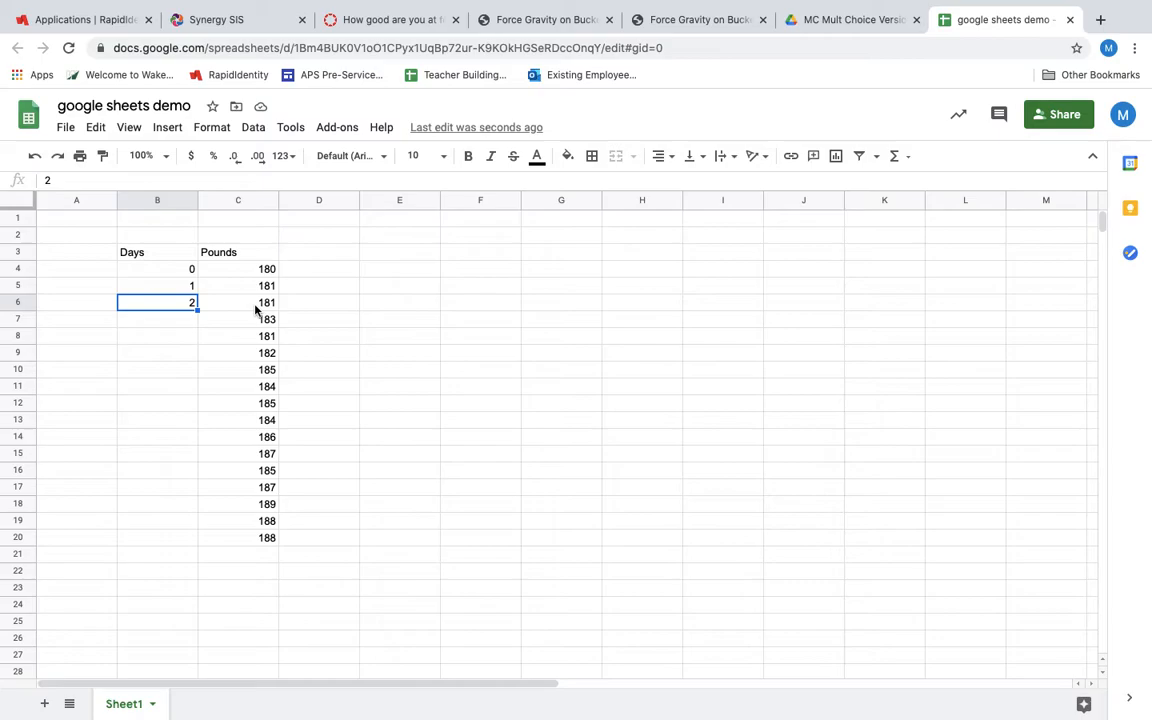
# Change the "Pounds" column header in C3 to "Weight (lbs)"
pyautogui.click(210, 256)
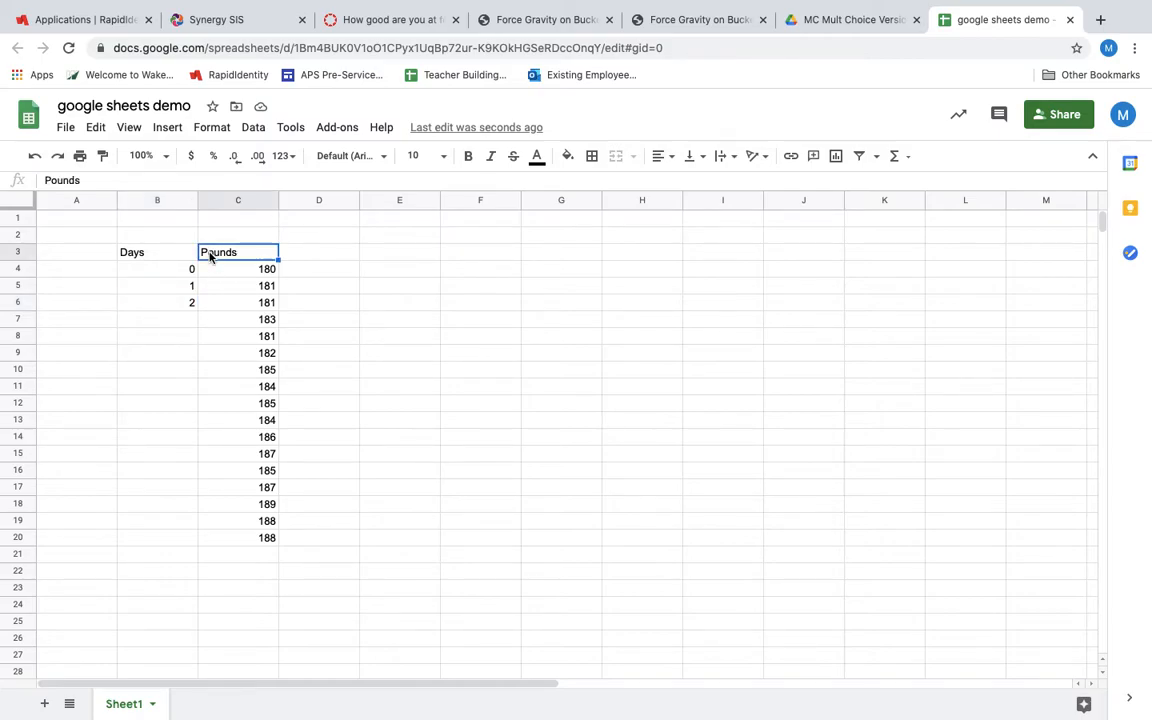
pyautogui.write('Weight (')
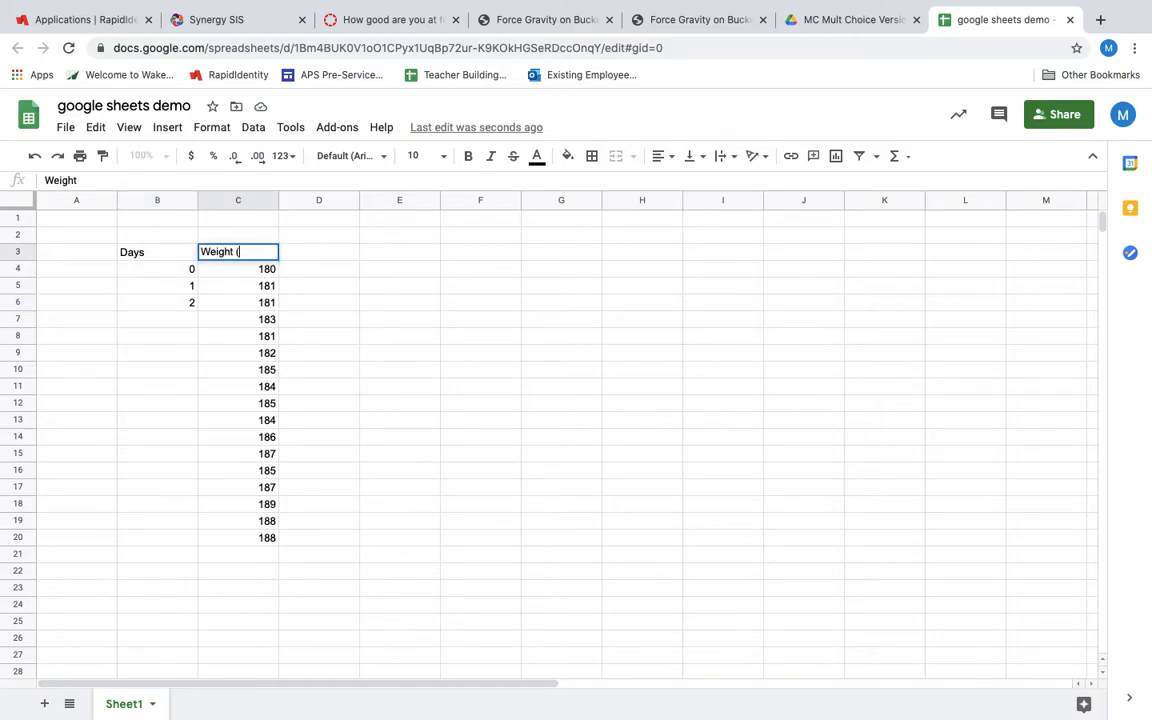
pyautogui.write('lbs')
pyautogui.click(181, 314)
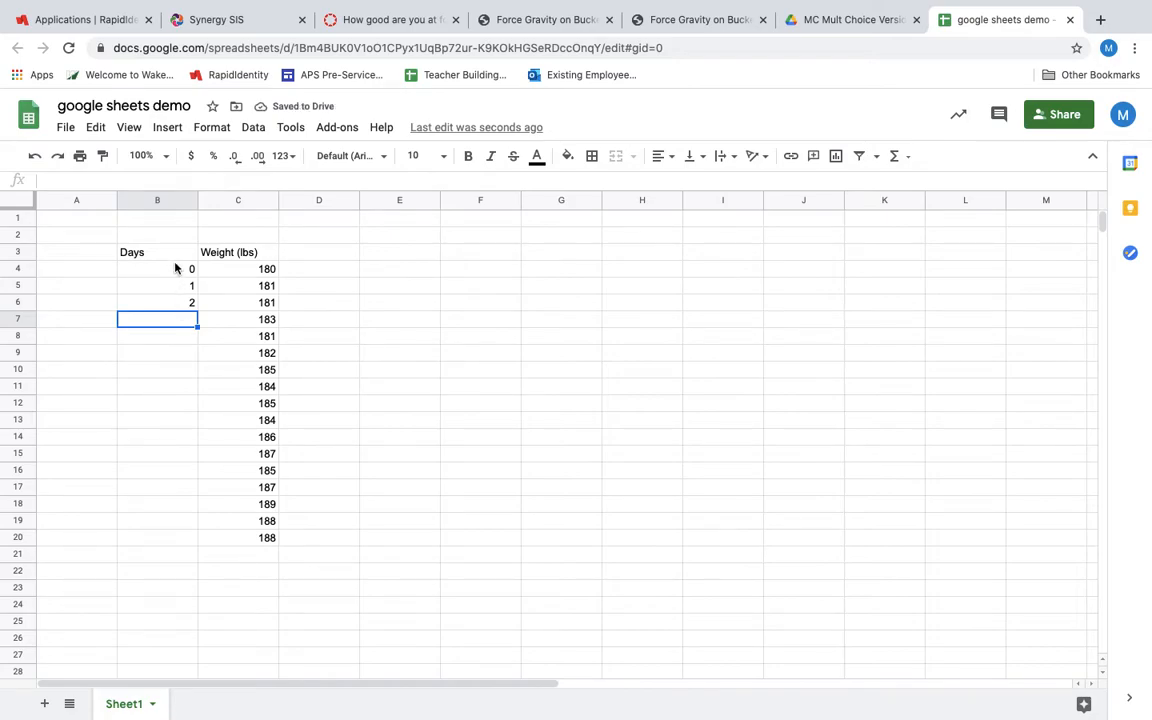
# Extend the 0, 1, 2 series in the Days column down to row 20 so every weight has a day number
pyautogui.click(175, 267)
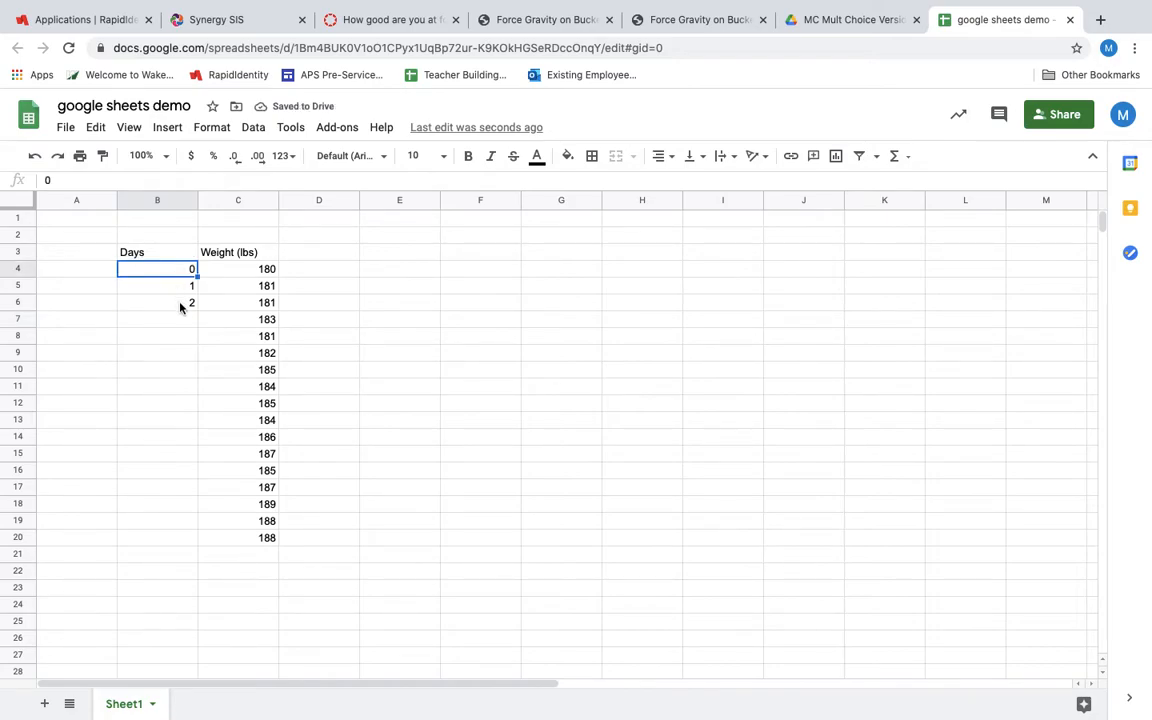
pyautogui.keyDown('shift'); pyautogui.click(181, 305); pyautogui.keyUp('shift')
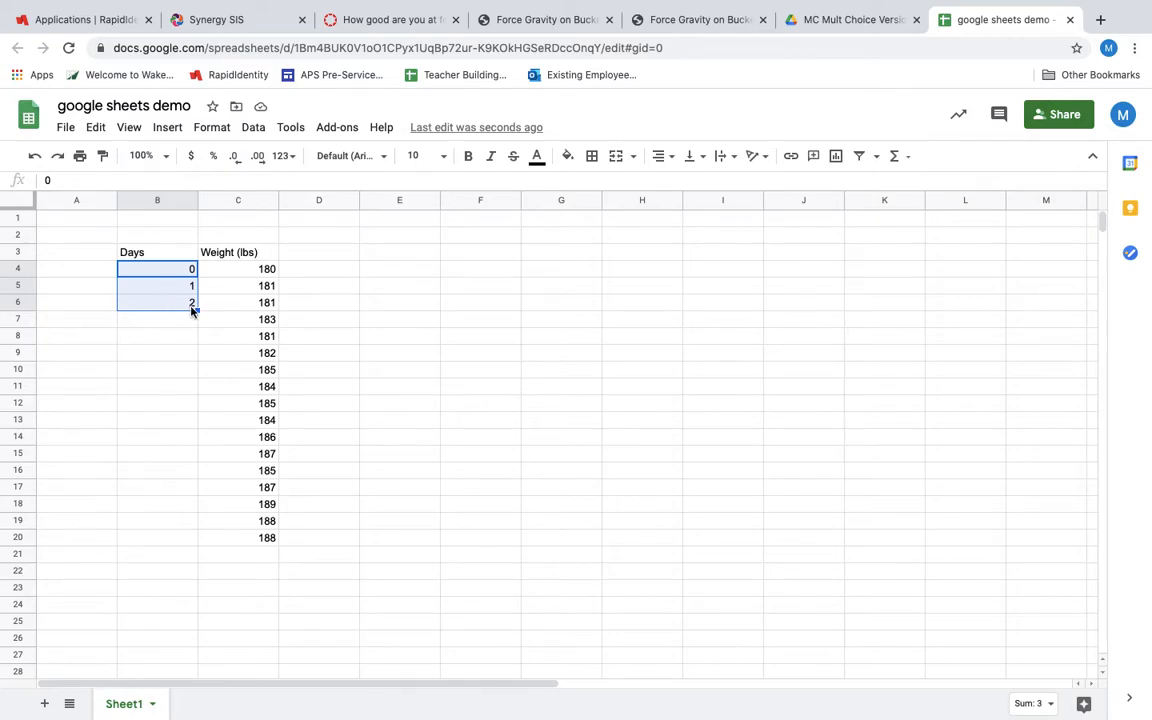
pyautogui.moveTo(196, 308); pyautogui.dragTo(196, 540)
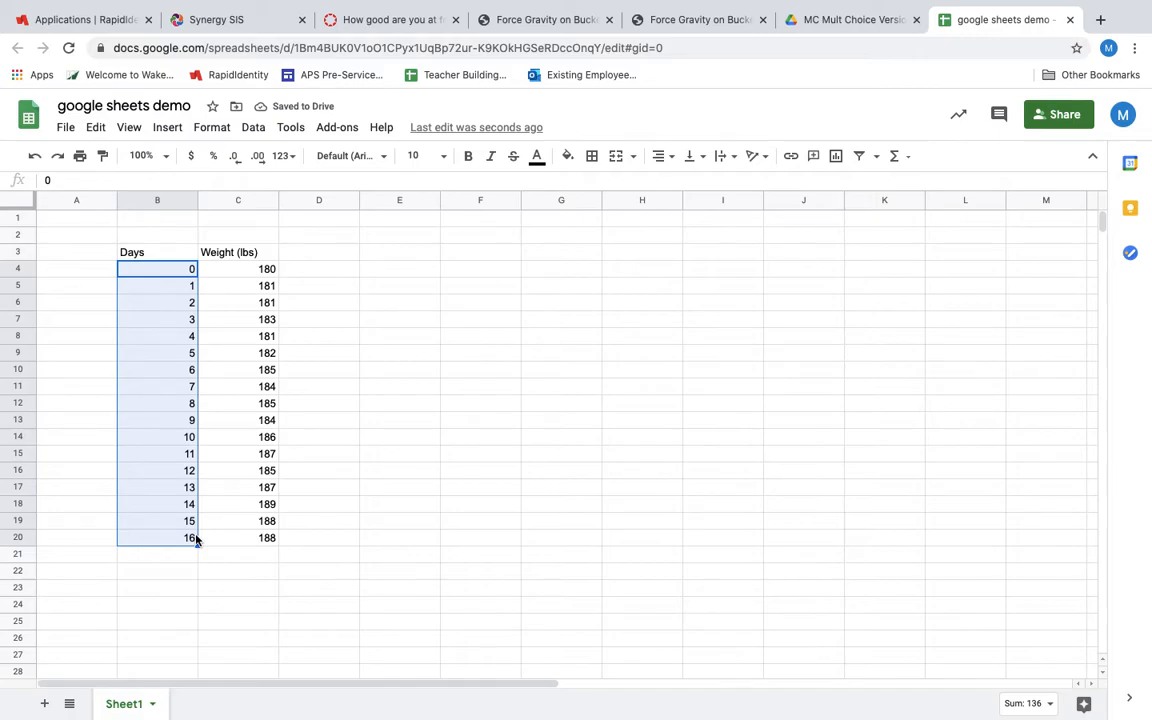
# Insert a chart from the Days and Weight (lbs) data in B3:C20, including the headers
pyautogui.click(161, 254)
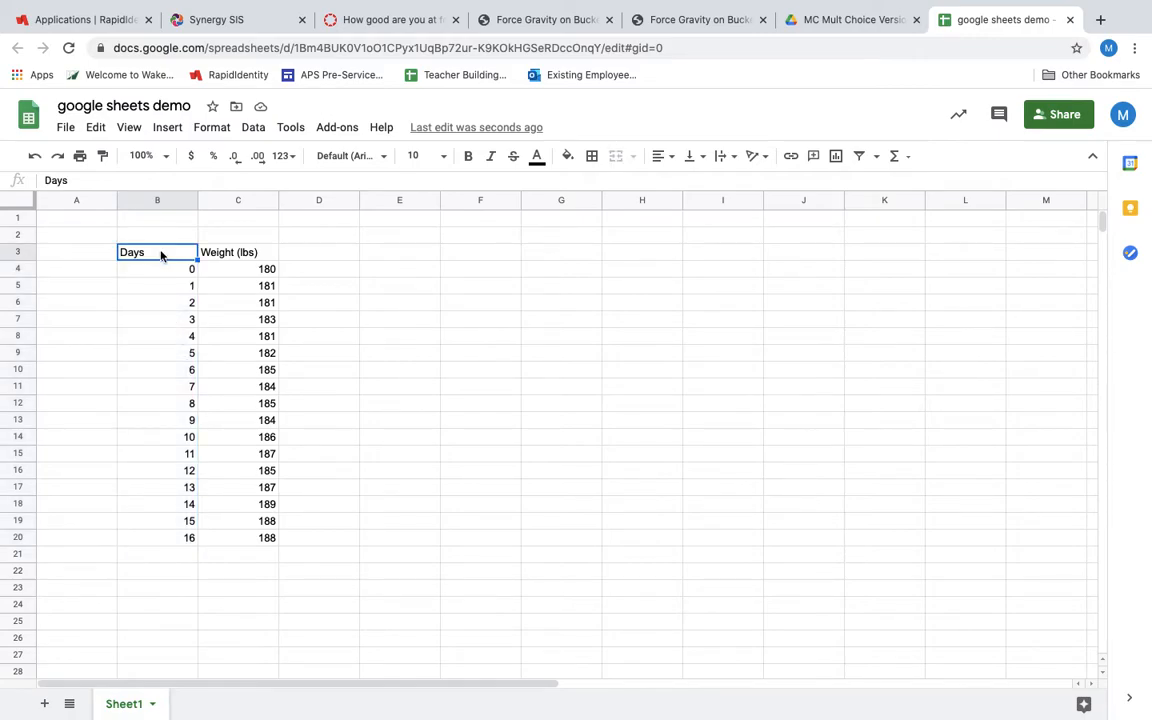
pyautogui.keyDown('shift'); pyautogui.click(260, 540); pyautogui.keyUp('shift')
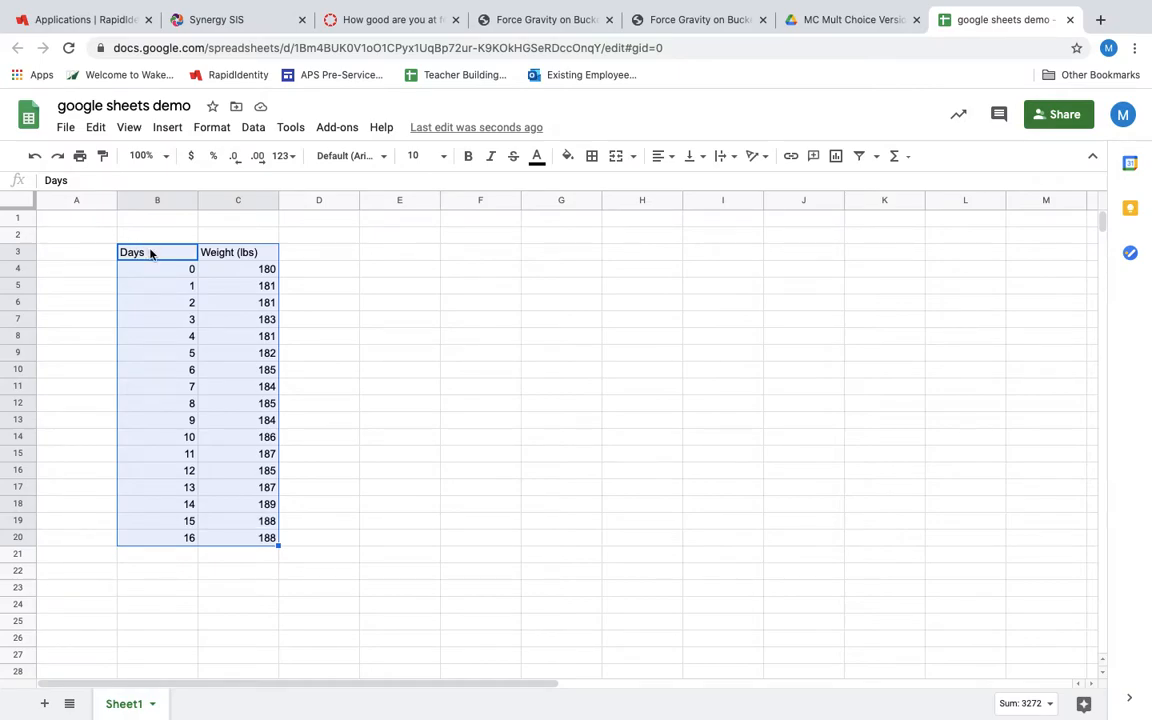
pyautogui.click(170, 130)
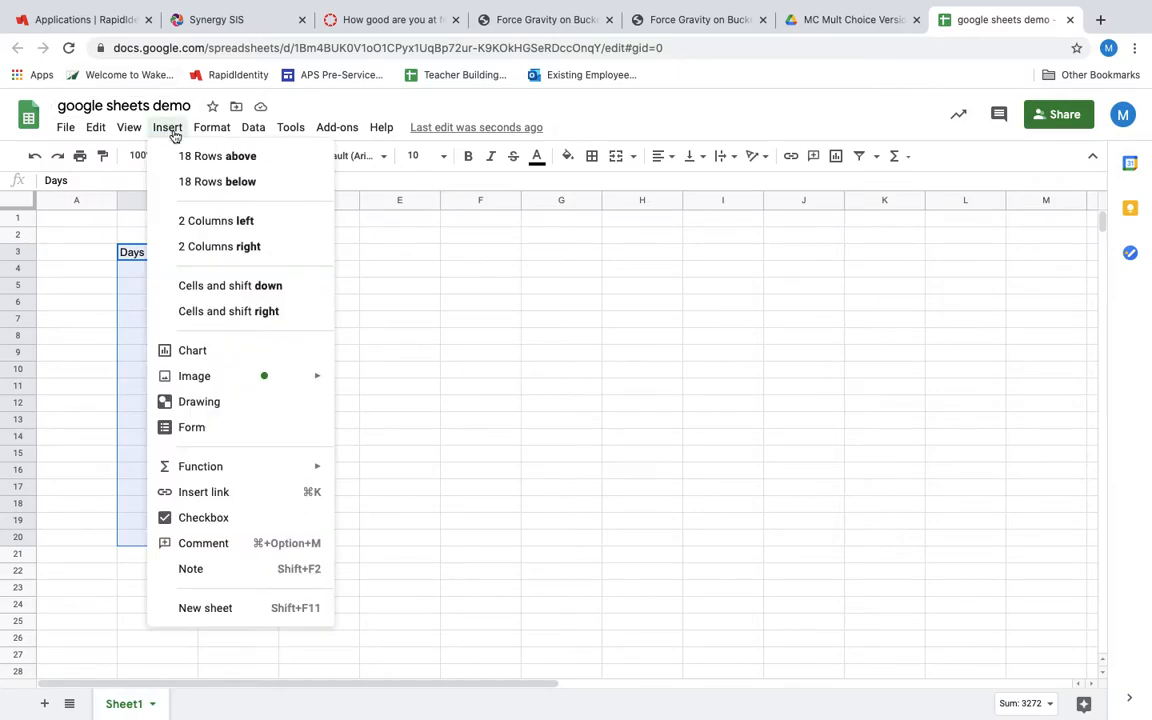
pyautogui.click(211, 350)
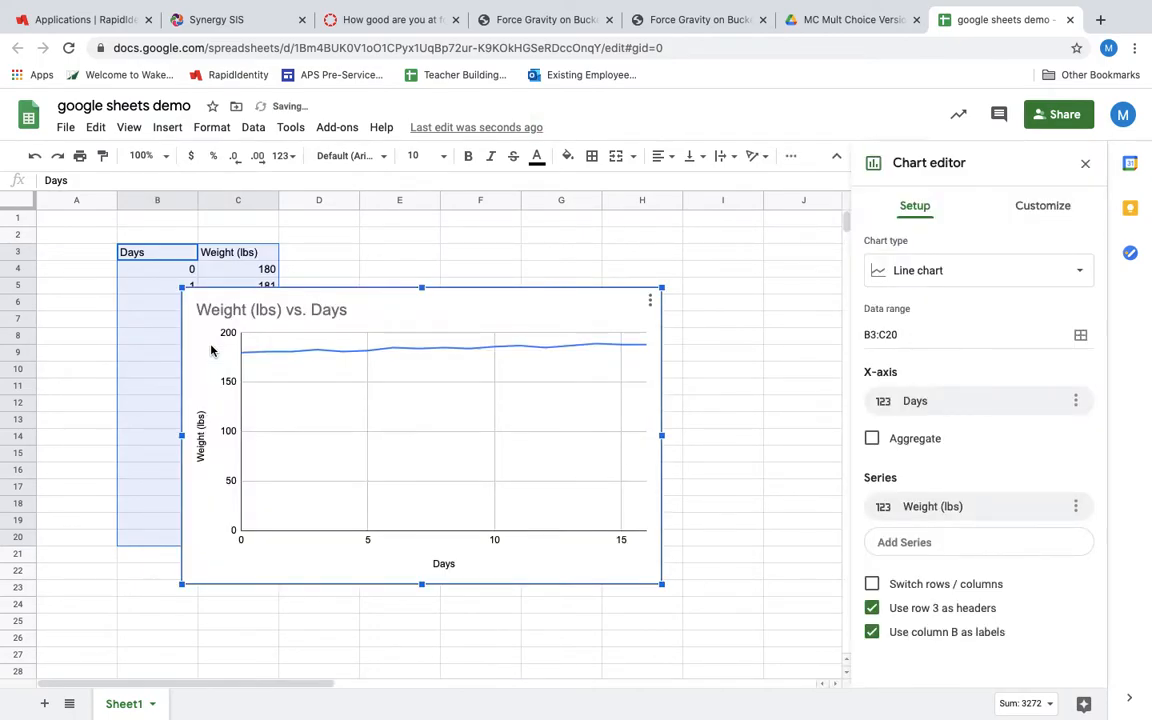
# Change the chart type to a scatter chart and move the chart off the data, clear of the Weight (lbs) column
pyautogui.click(889, 272)
pyautogui.scroll(-8, 893, 442)
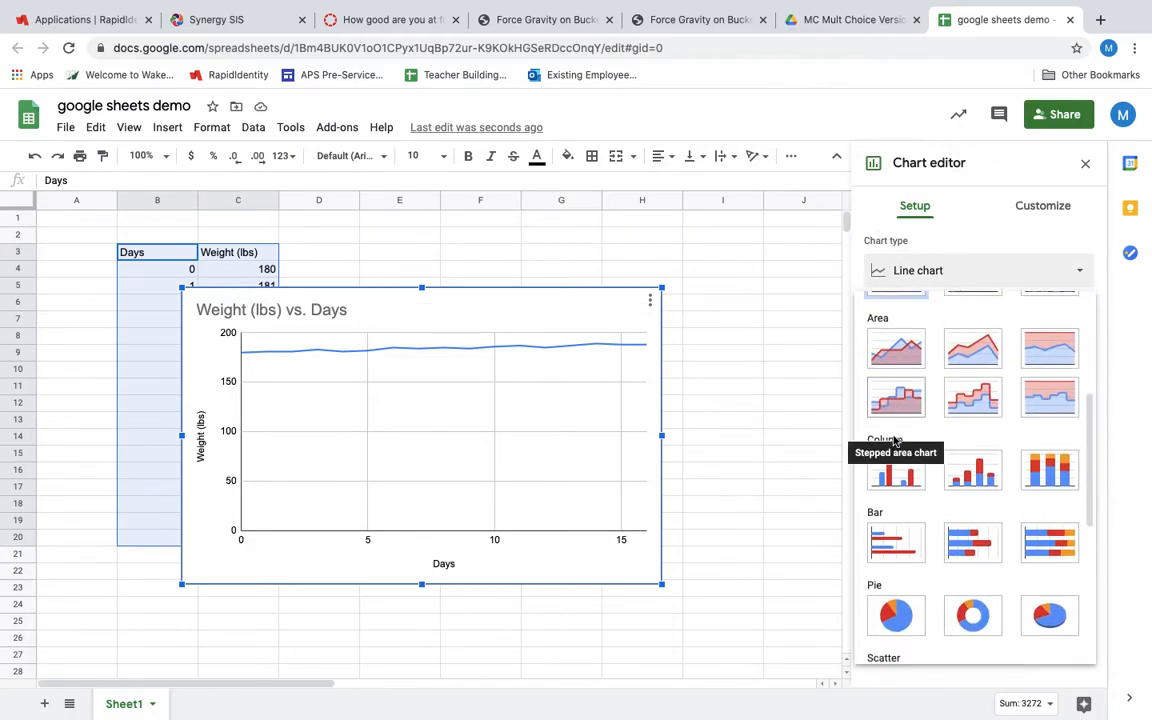
pyautogui.scroll(-2, 893, 440)
pyautogui.click(894, 415)
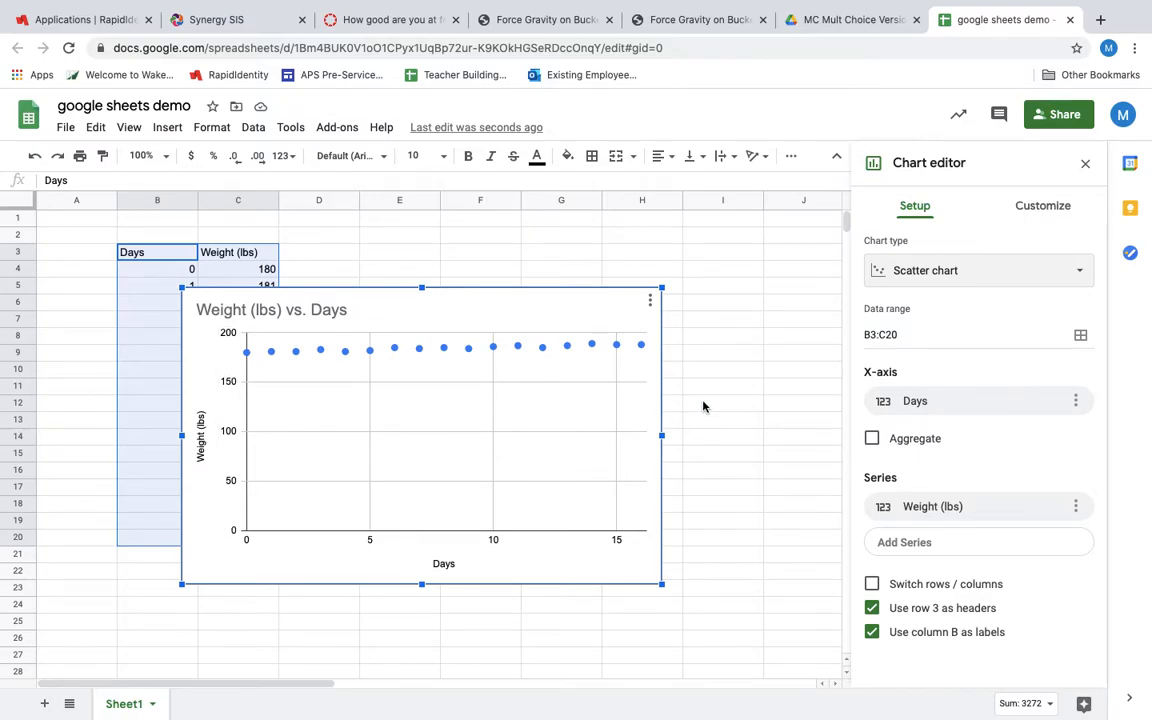
pyautogui.moveTo(473, 306); pyautogui.dragTo(660, 303)
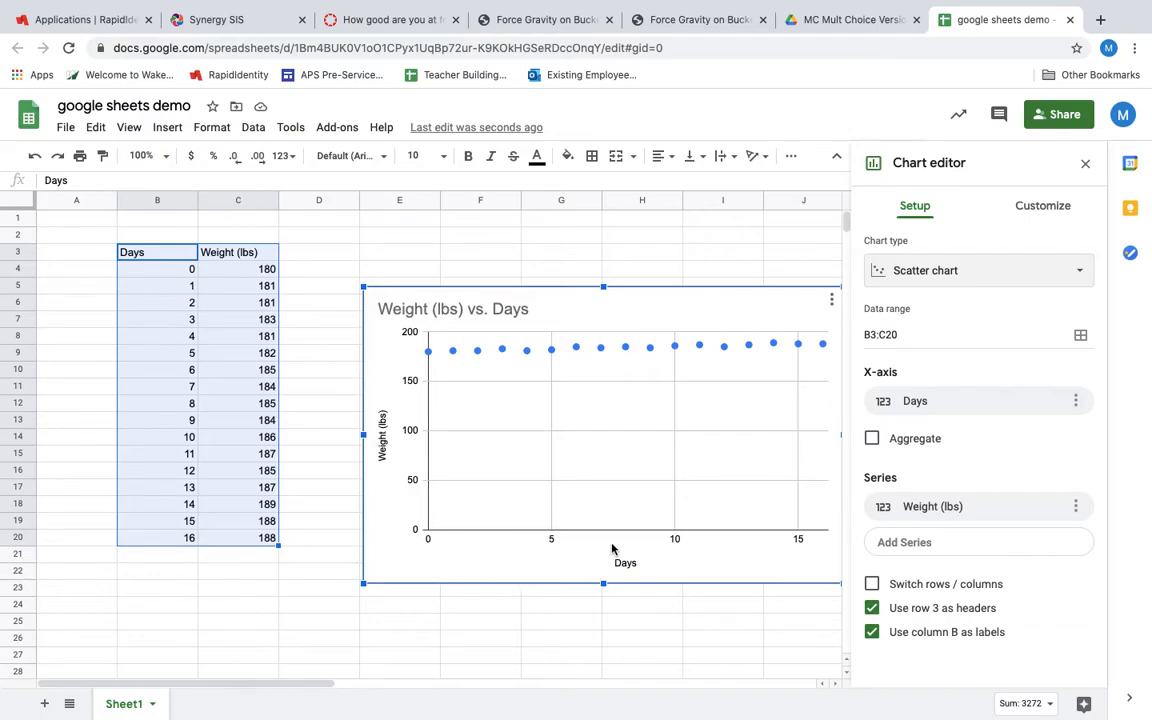
pyautogui.click(1076, 403)
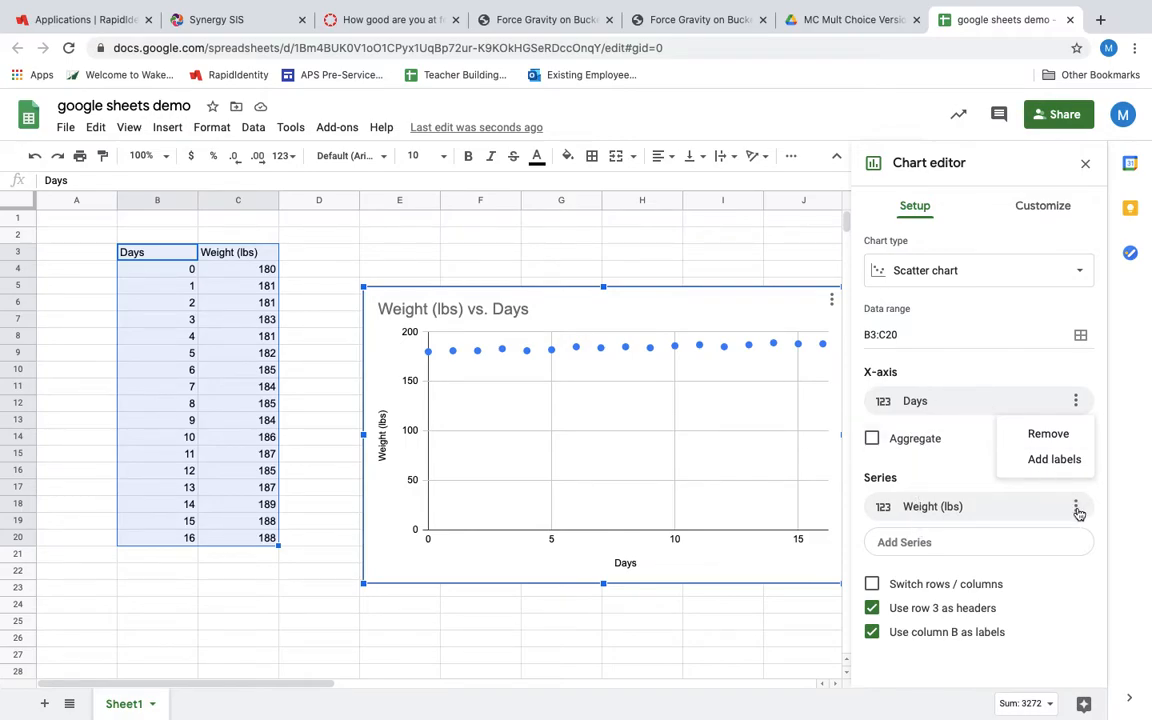
pyautogui.click(619, 642)
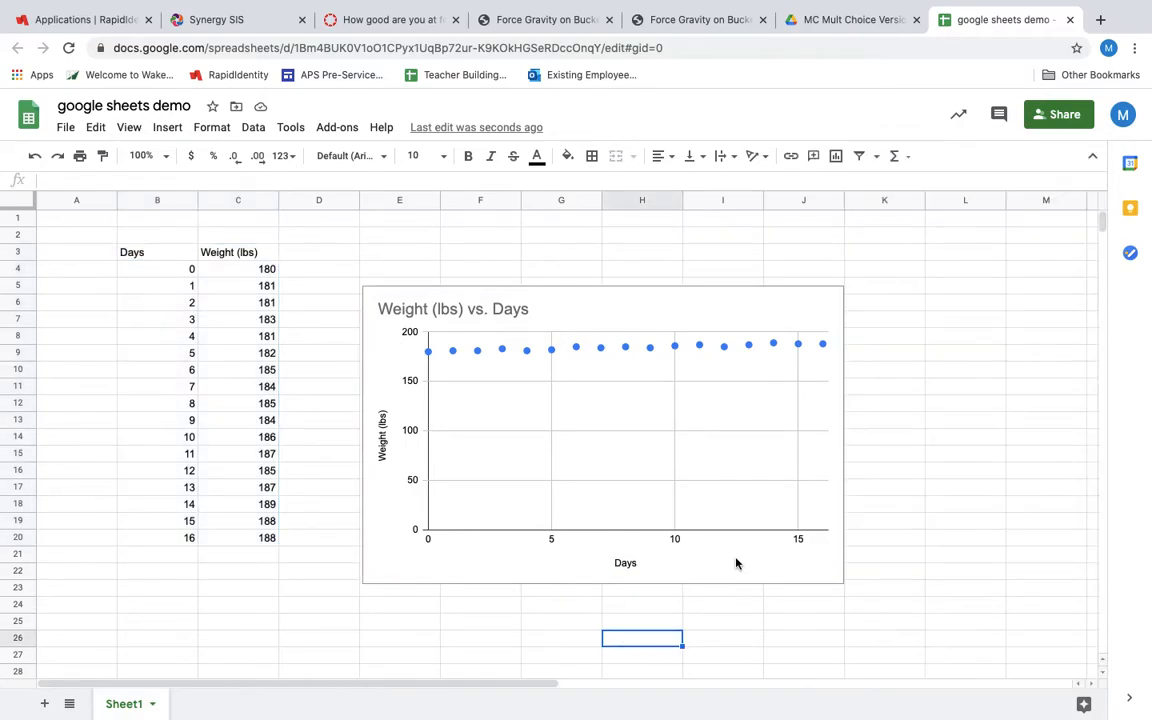
# Reopen the chart for editing and add a trendline to the Weight (lbs) series
pyautogui.click(730, 465)
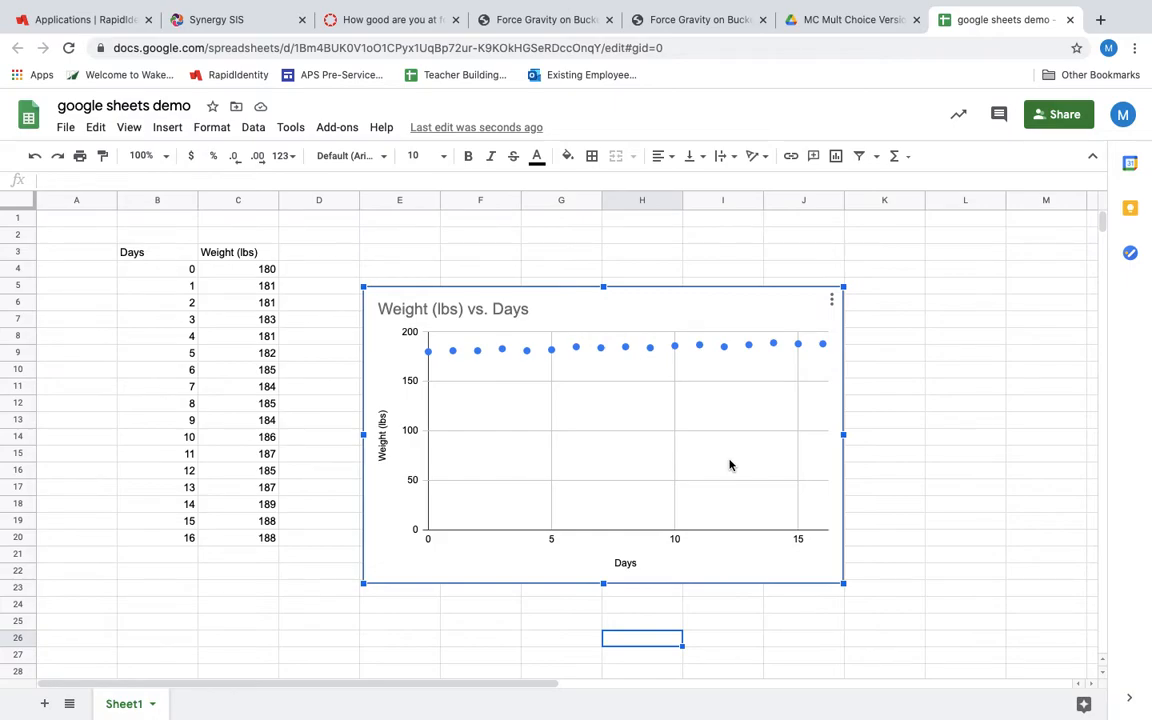
pyautogui.doubleClick(730, 465)
pyautogui.scroll(-3, 948, 437)
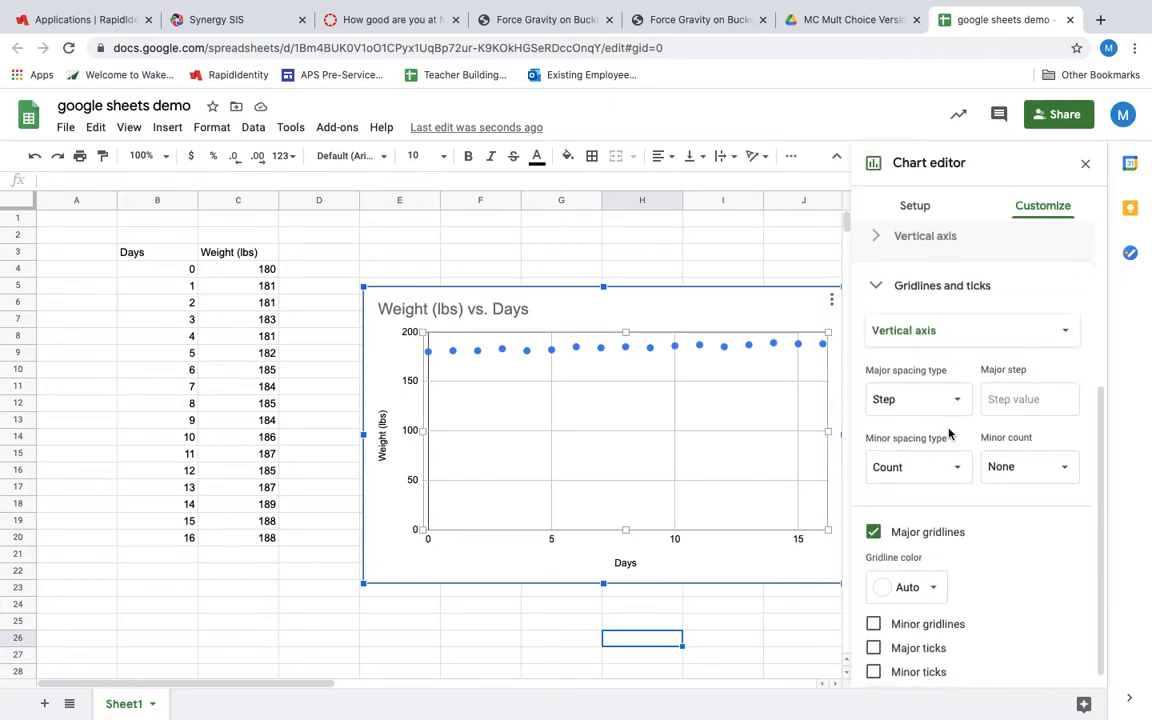
pyautogui.scroll(1, 950, 432)
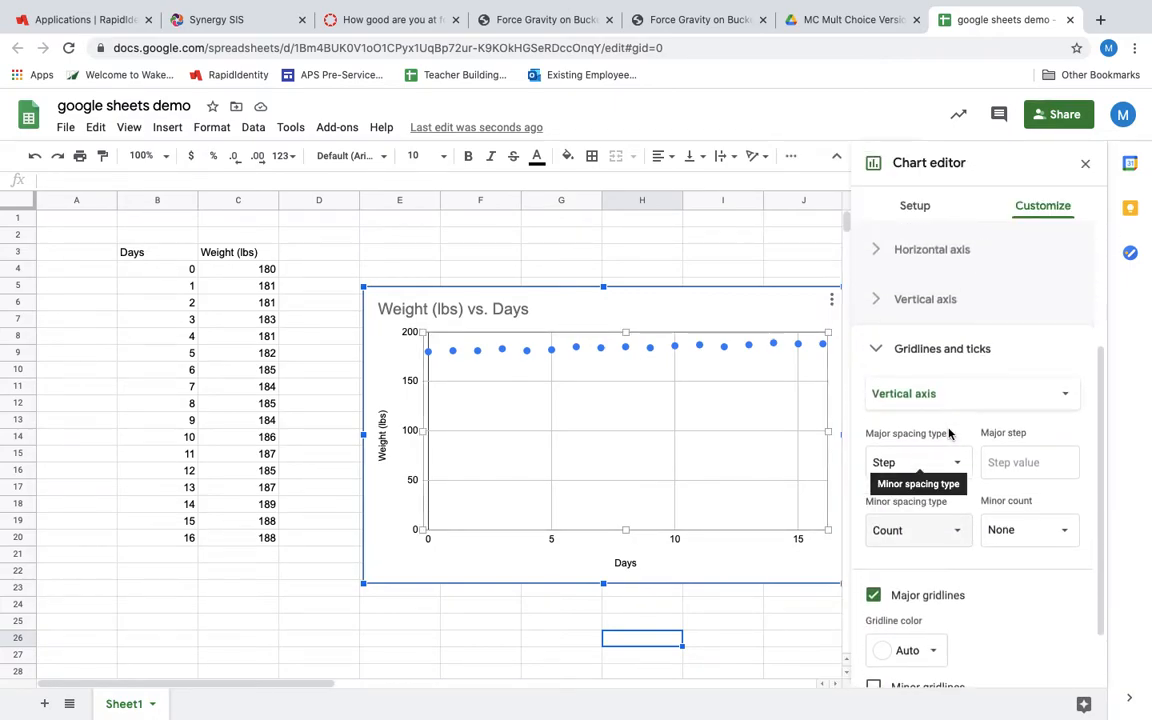
pyautogui.scroll(3, 950, 432)
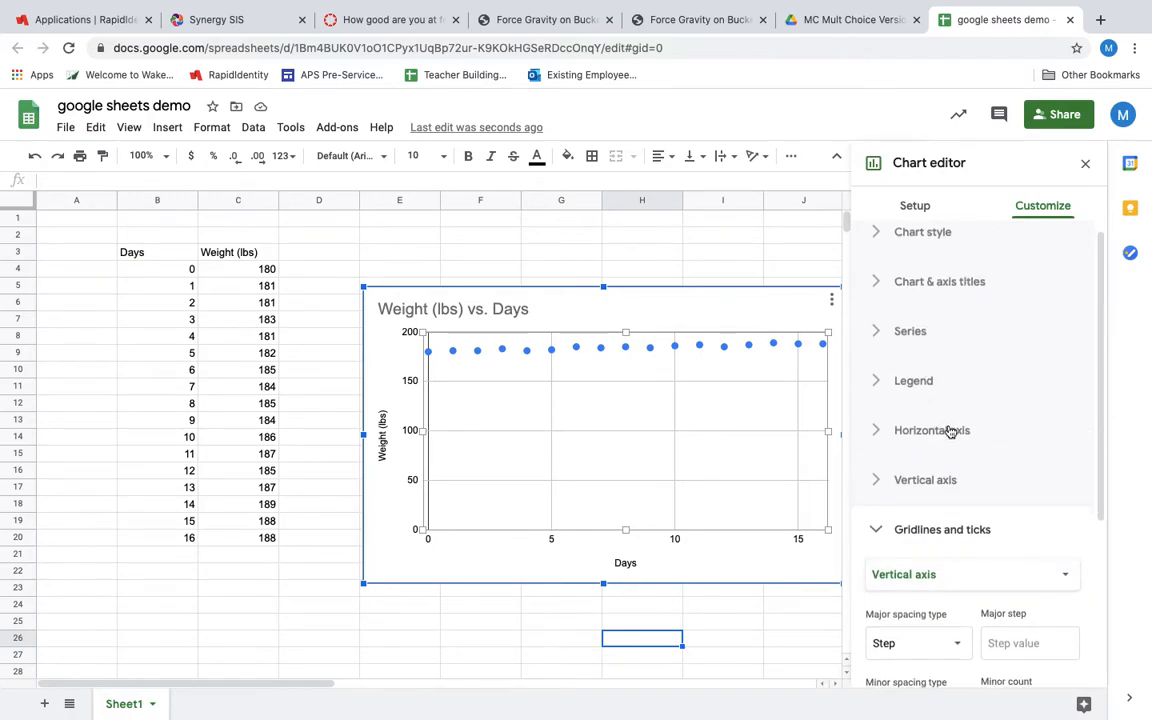
pyautogui.scroll(-5, 950, 432)
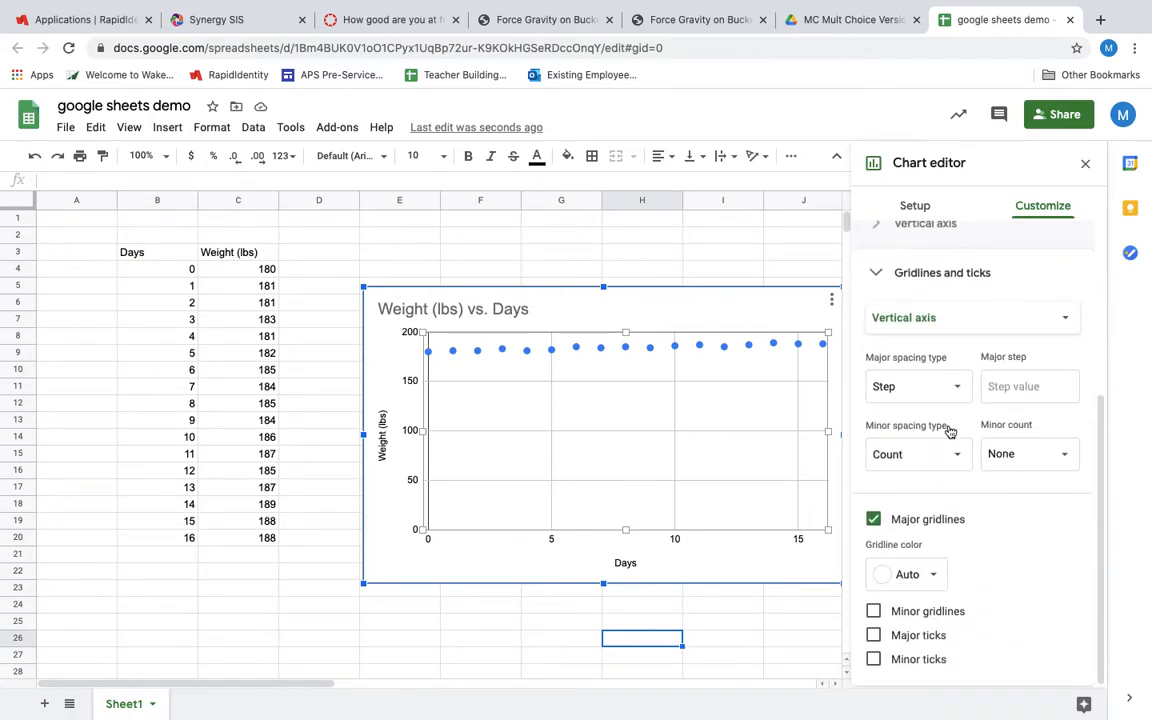
pyautogui.click(576, 349)
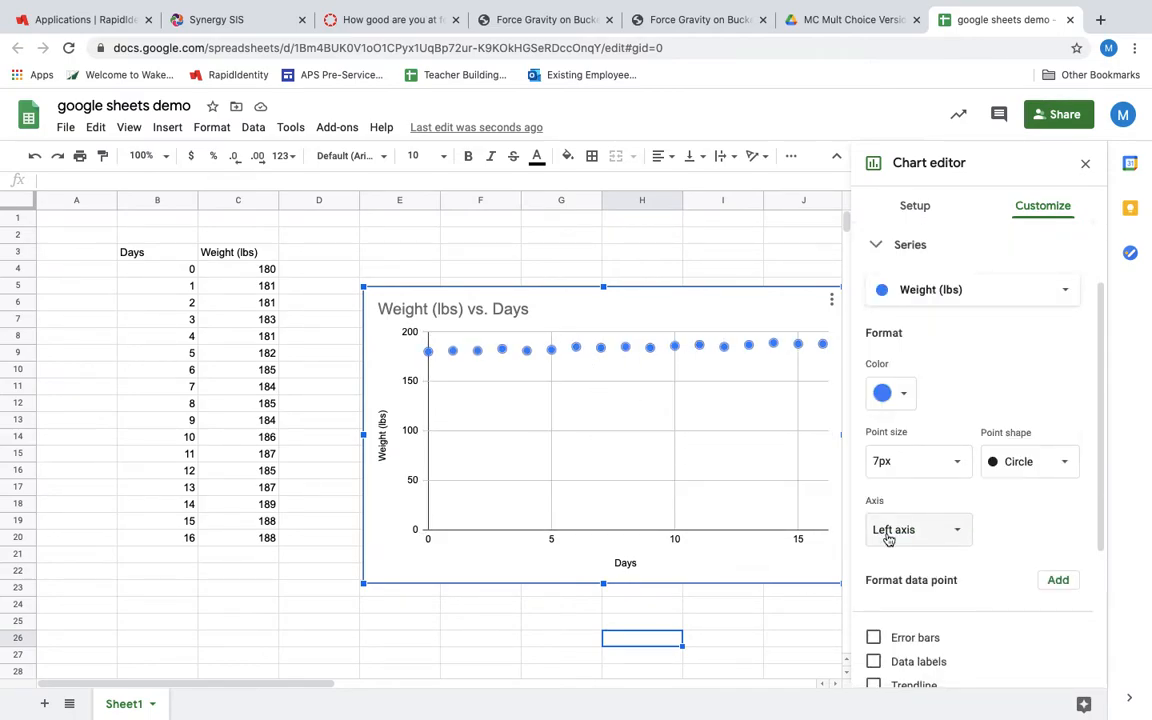
pyautogui.scroll(-3, 887, 538)
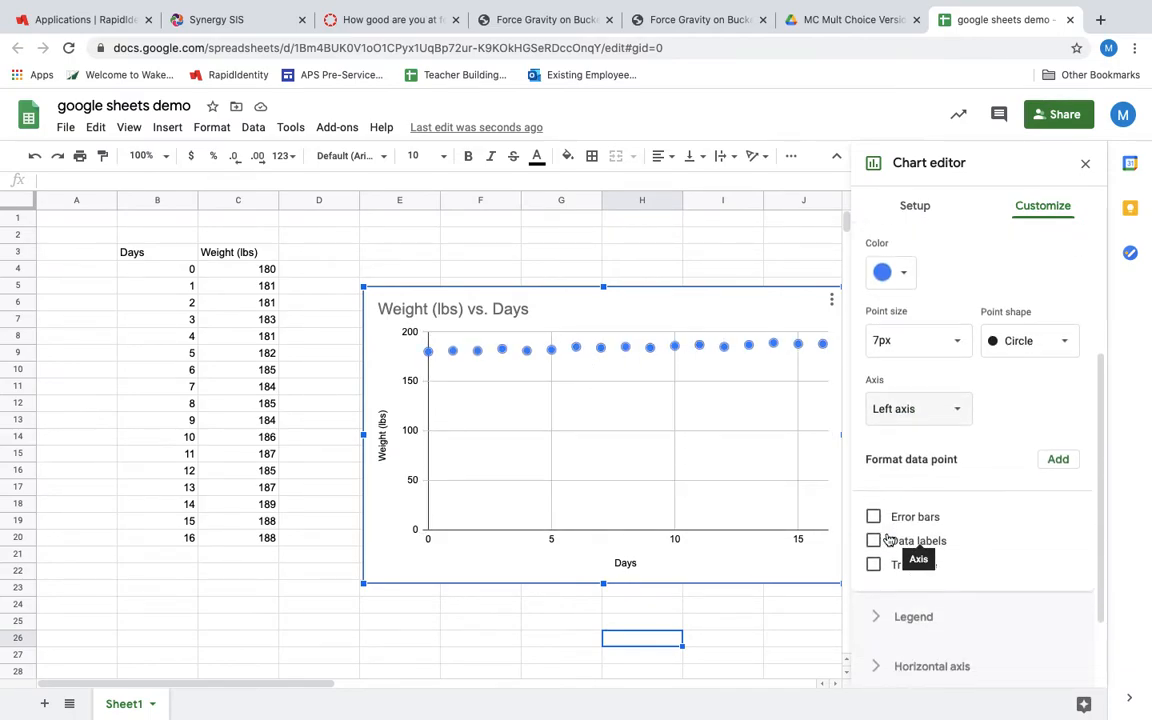
pyautogui.click(874, 566)
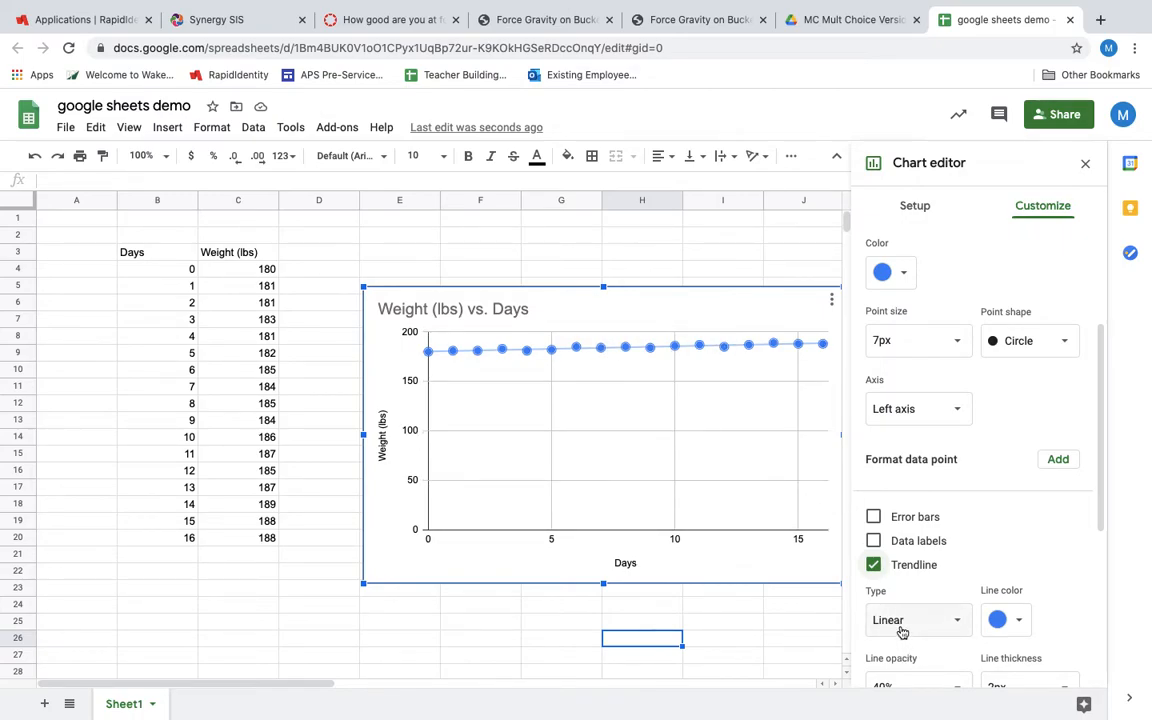
# Set the trendline's label to Use Equation
pyautogui.scroll(-3, 904, 626)
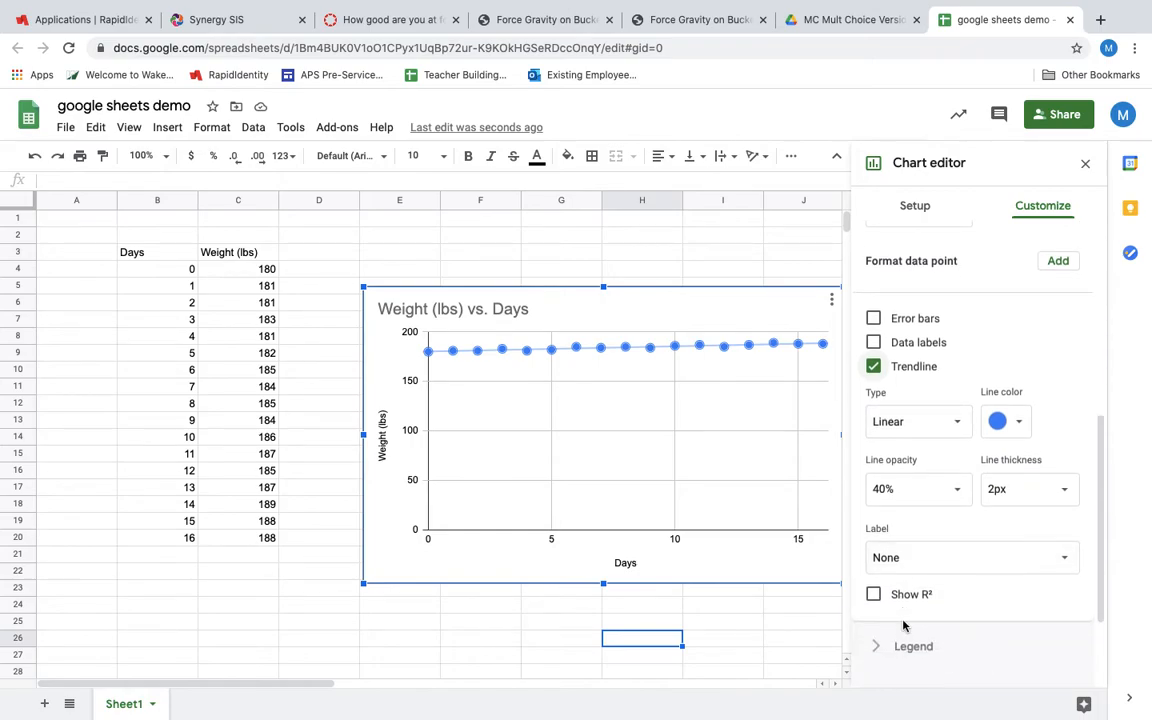
pyautogui.click(904, 558)
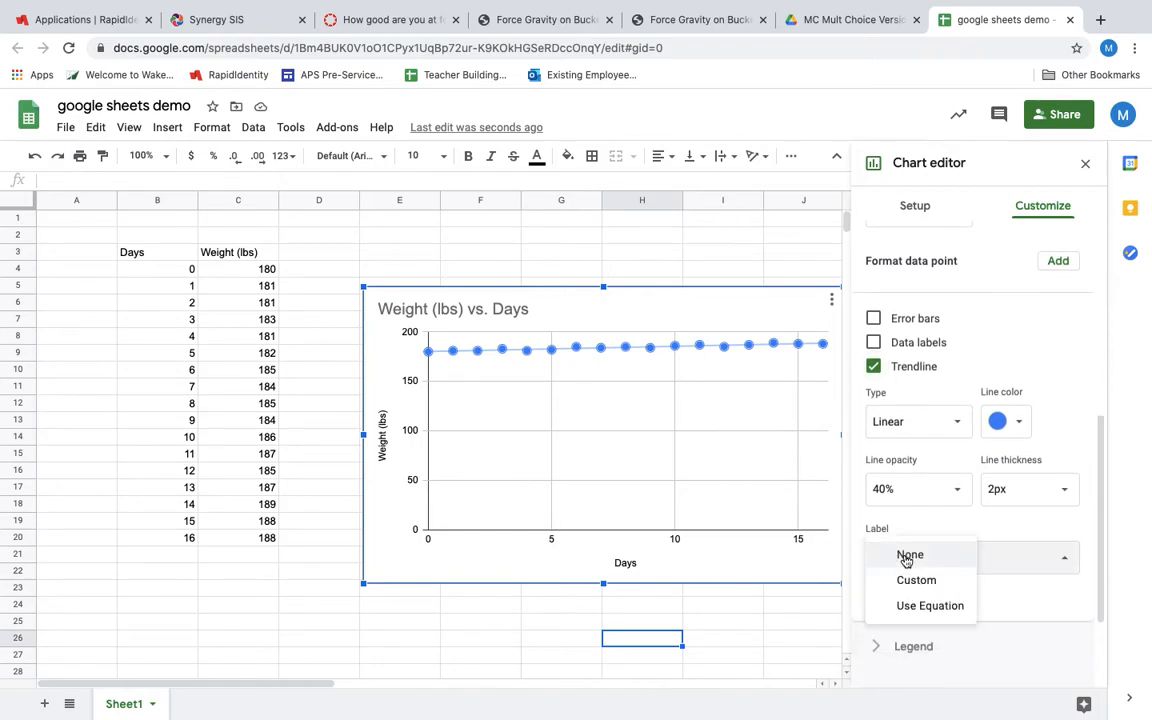
pyautogui.click(920, 606)
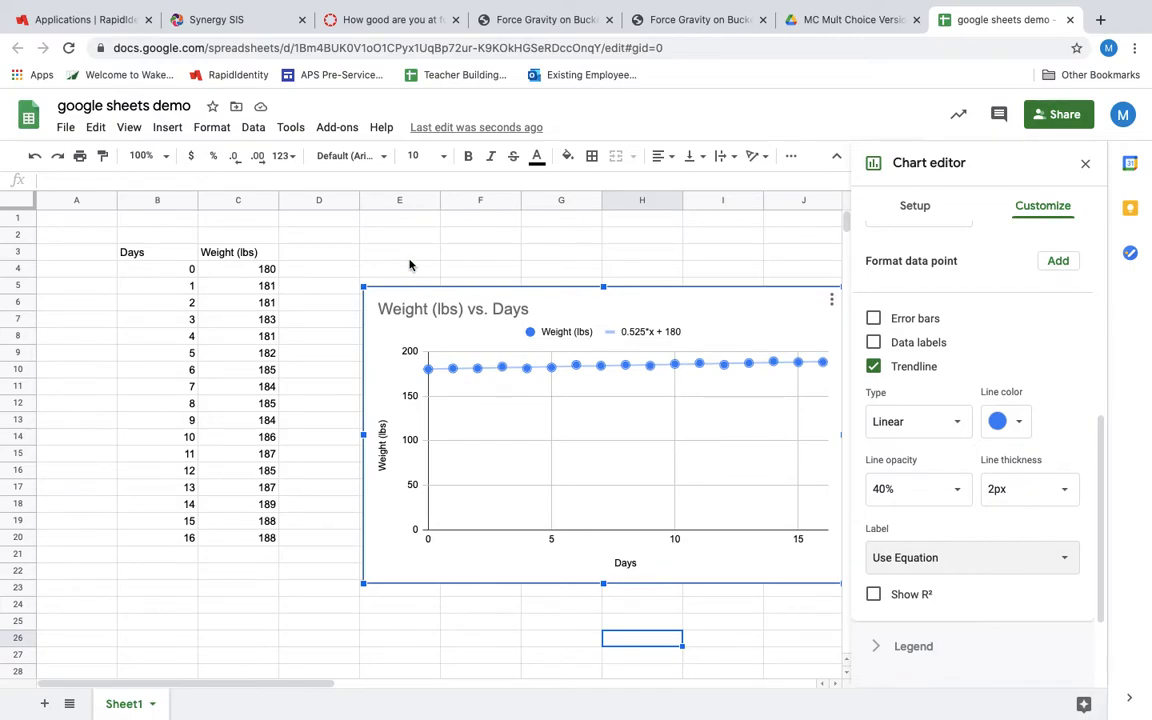
# Enter "slope = 0.525 lbs/day" in cell E2 above the chart
pyautogui.click(382, 238)
pyautogui.write('slope = 0')
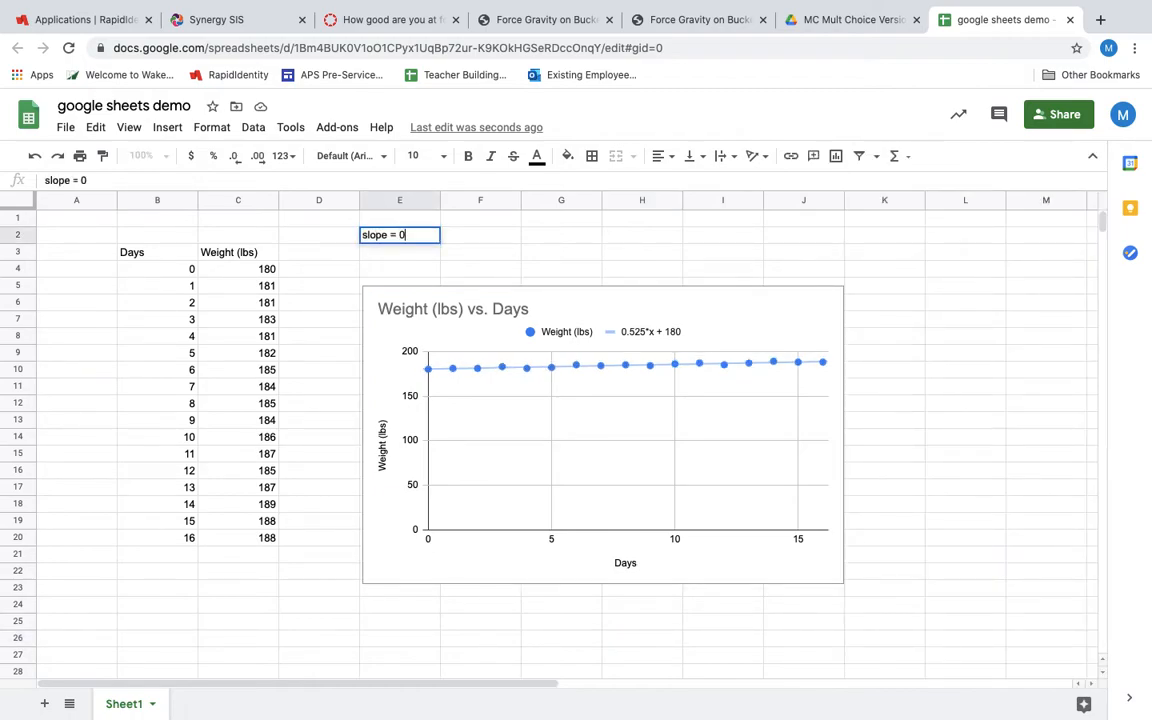
pyautogui.write('.525 lbs/day')
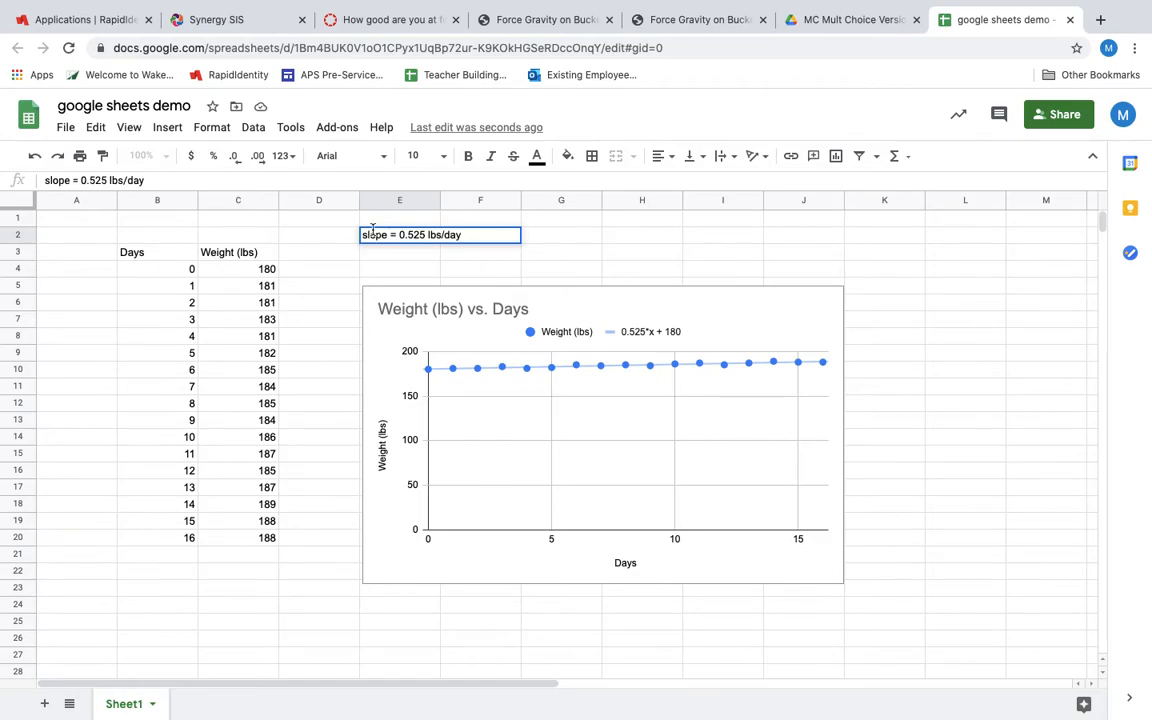
# Enter the heading "Ave weight gain per day" in cell E1 above the slope note
pyautogui.click(373, 222)
pyautogui.write('Ave ')
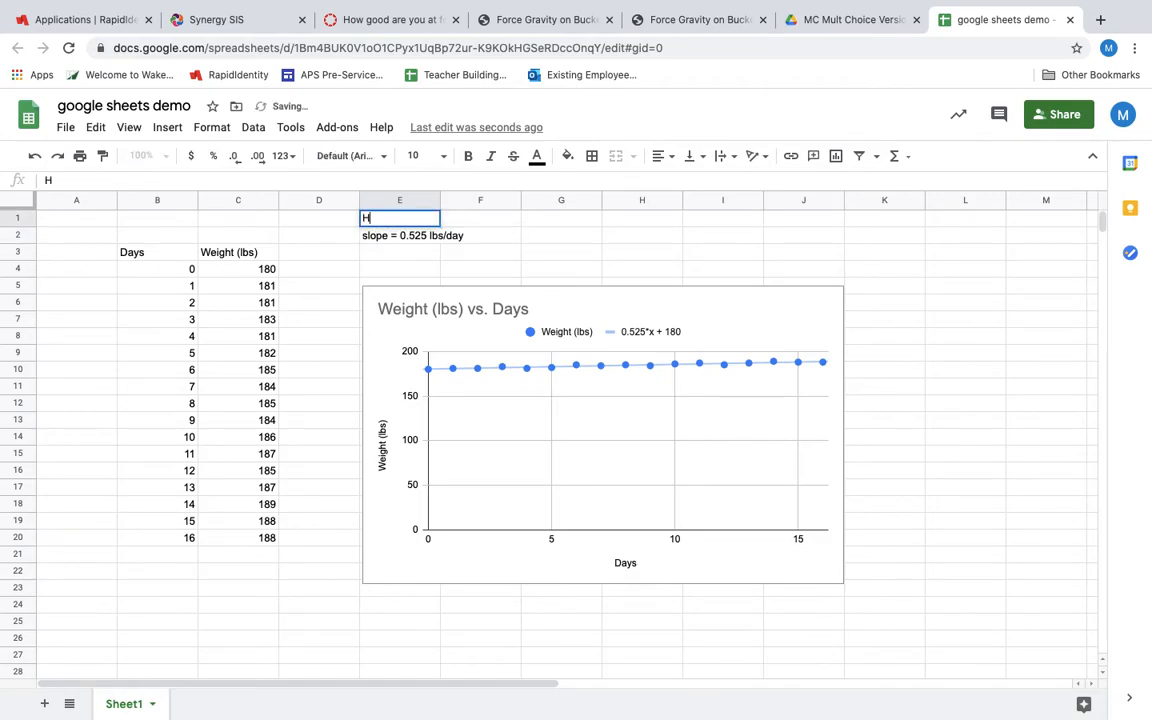
pyautogui.write('weight gain')
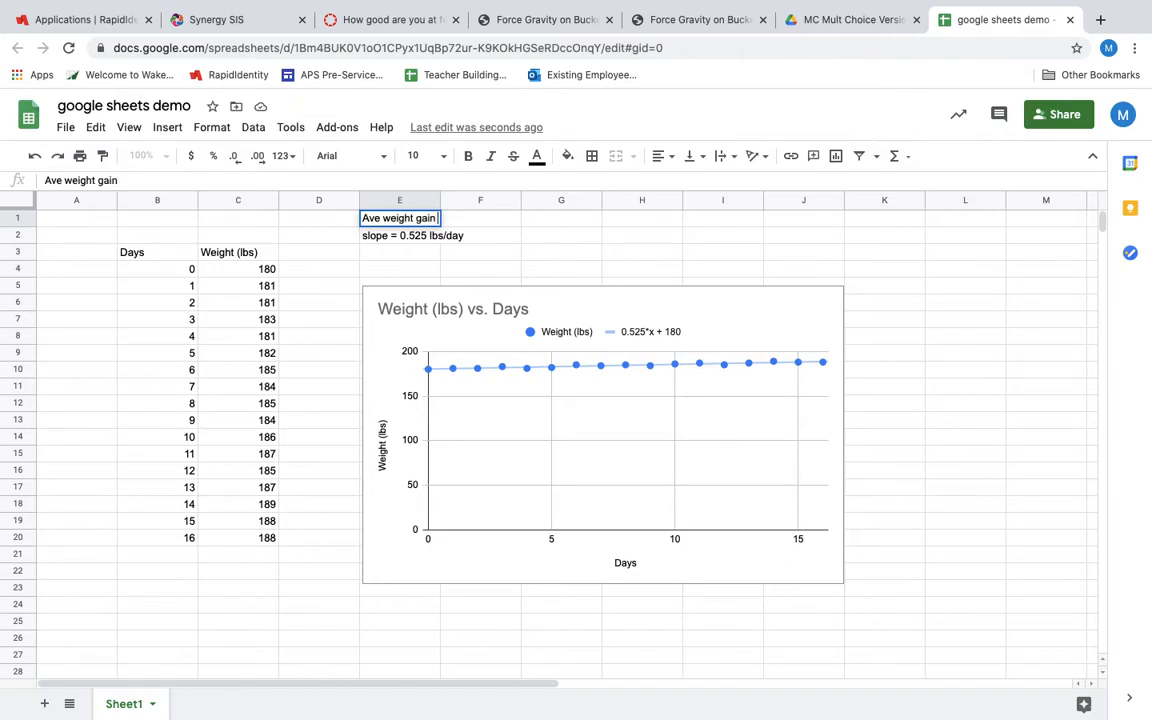
pyautogui.write(' per day')
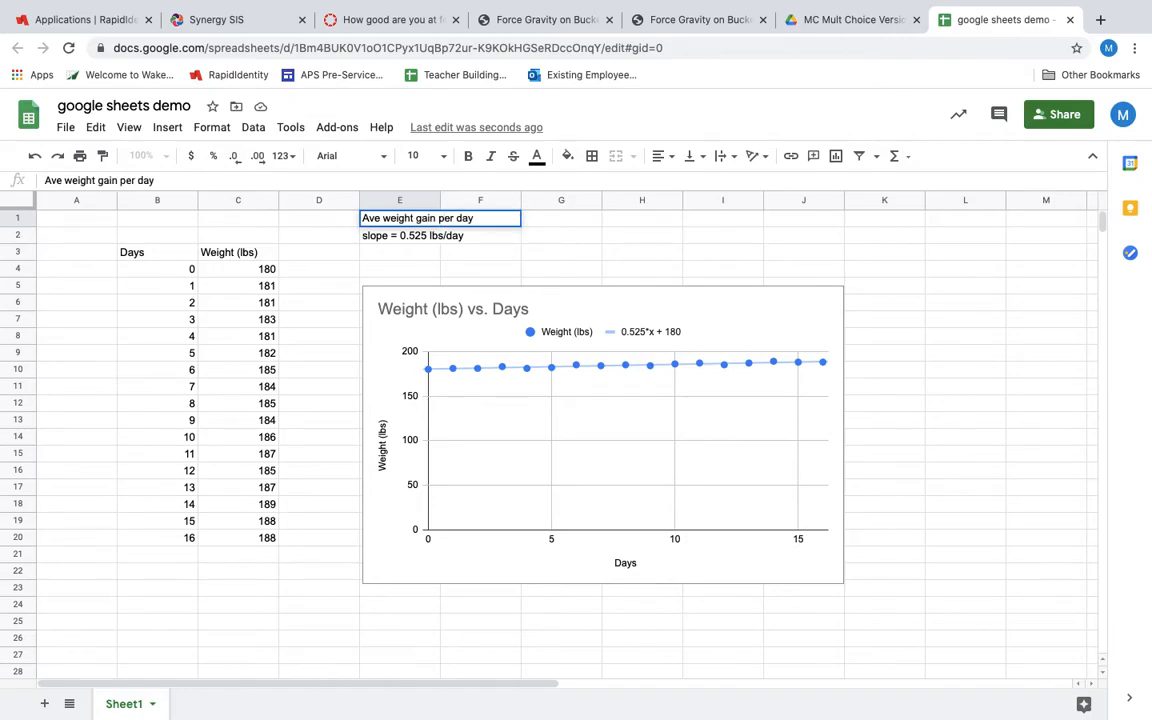
pyautogui.press('Return')
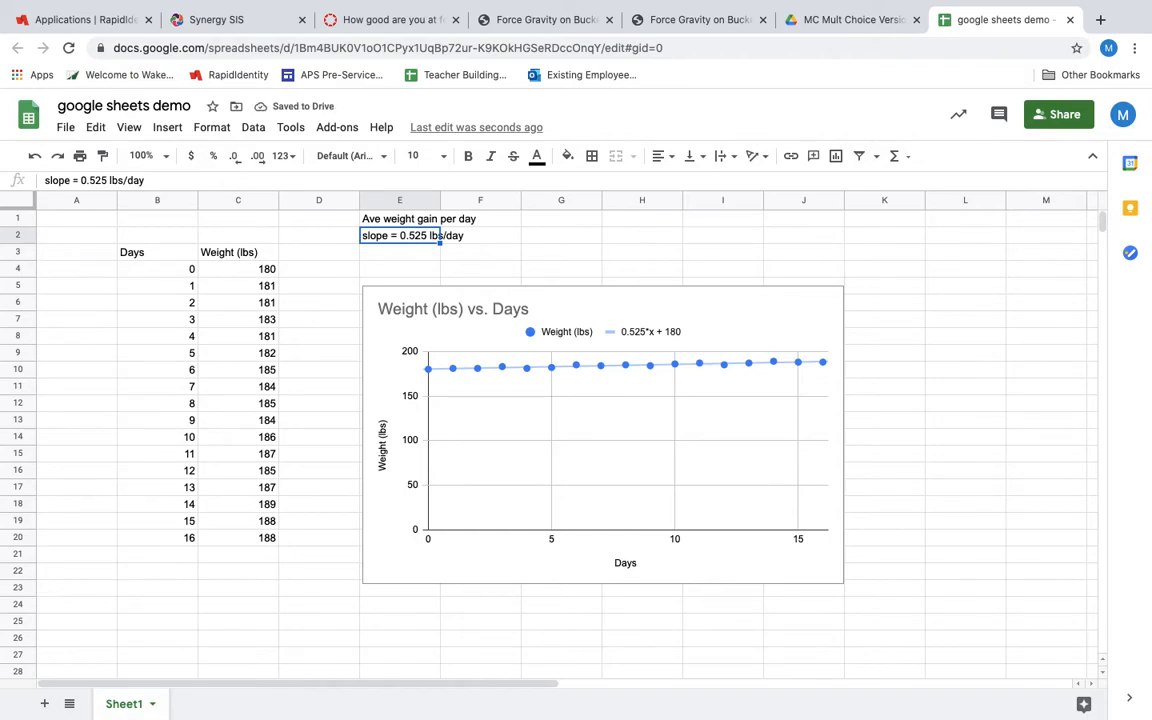
# Enter the column heading "Weight (oz)" in cell D3 beside the pounds heading
pyautogui.click(311, 259)
pyautogui.write('W')
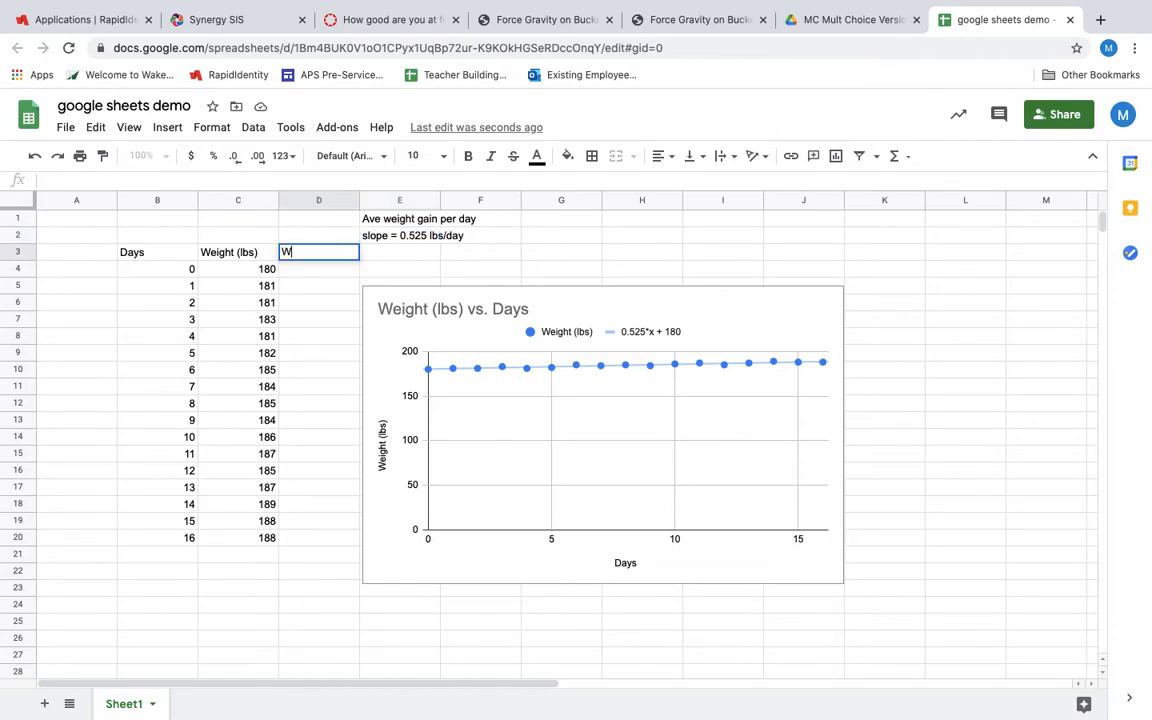
pyautogui.write('eight (oz)')
pyautogui.press('Return')
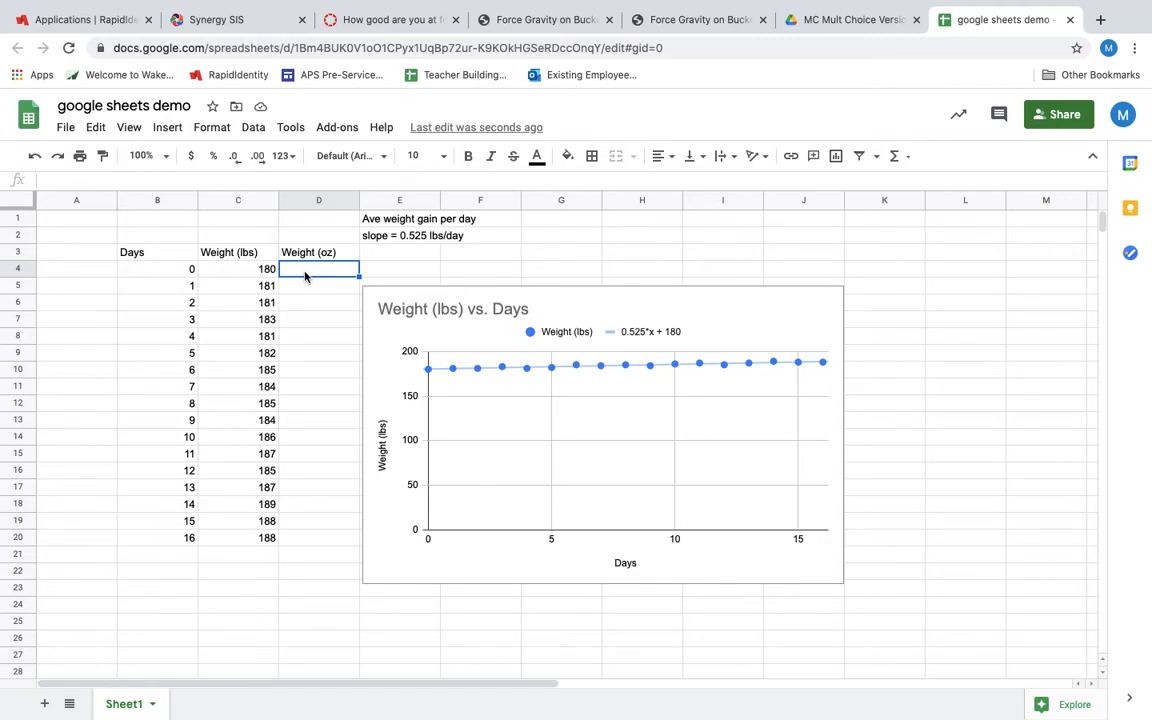
# Enter the formula =C4*16 in cell D4 to convert the first weight to ounces
pyautogui.write('=')
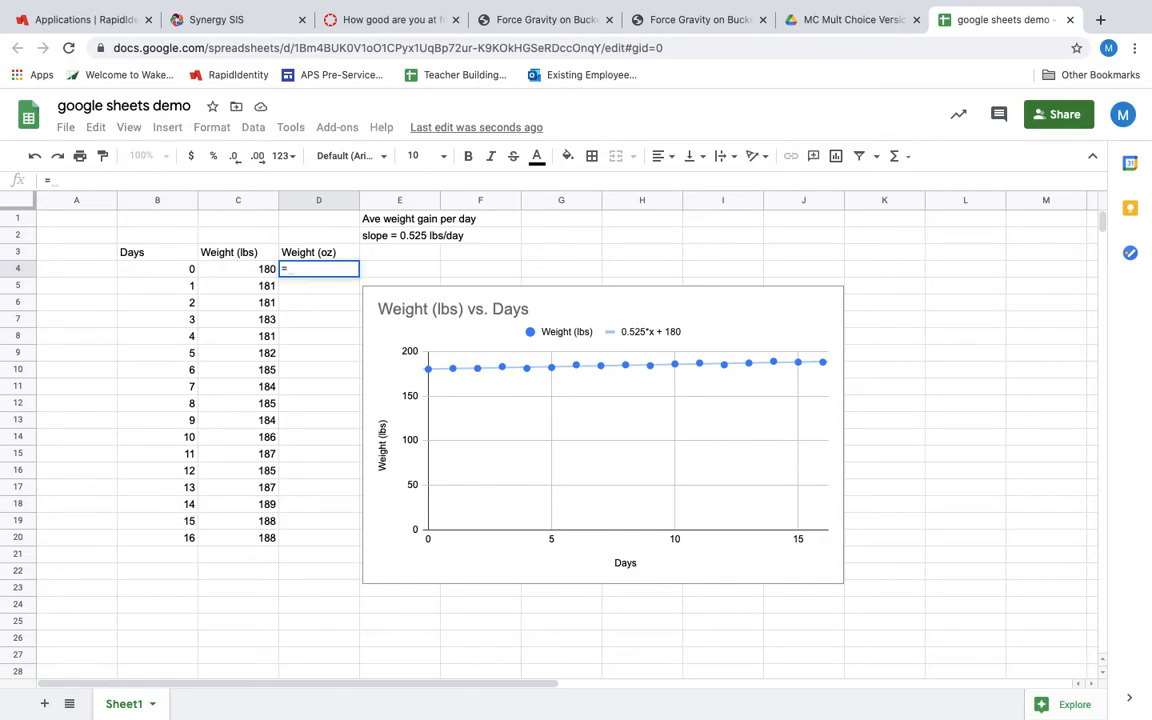
pyautogui.click(257, 273)
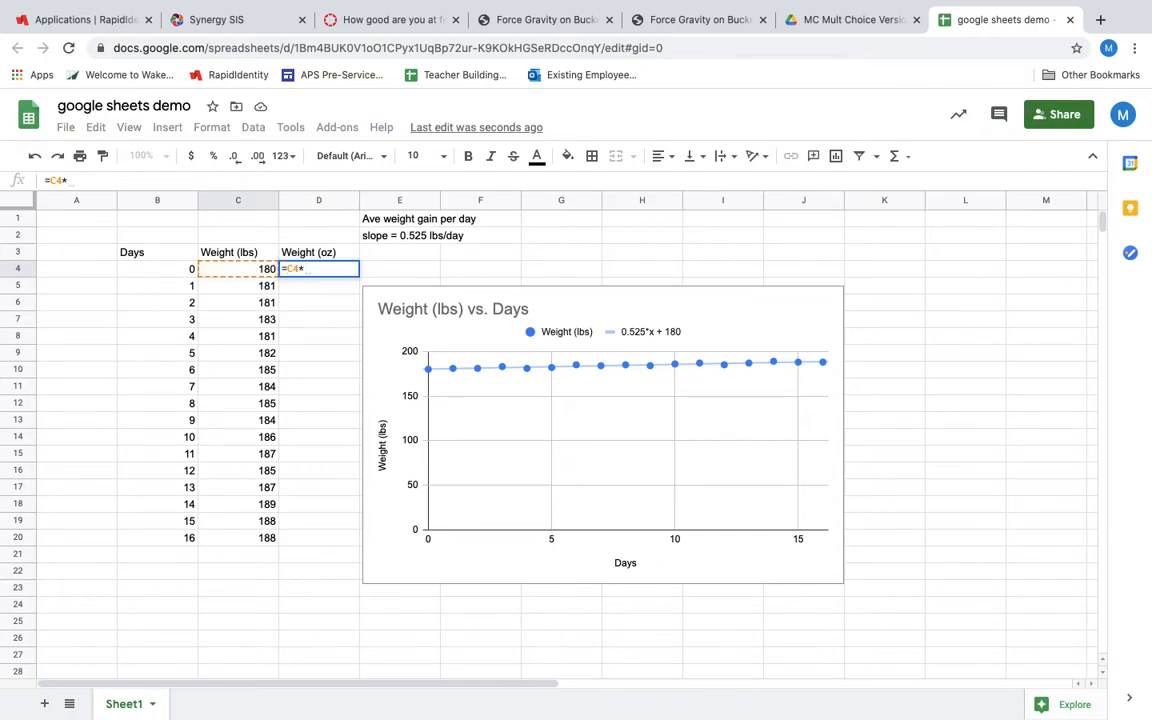
pyautogui.write('16')
pyautogui.press('Return')
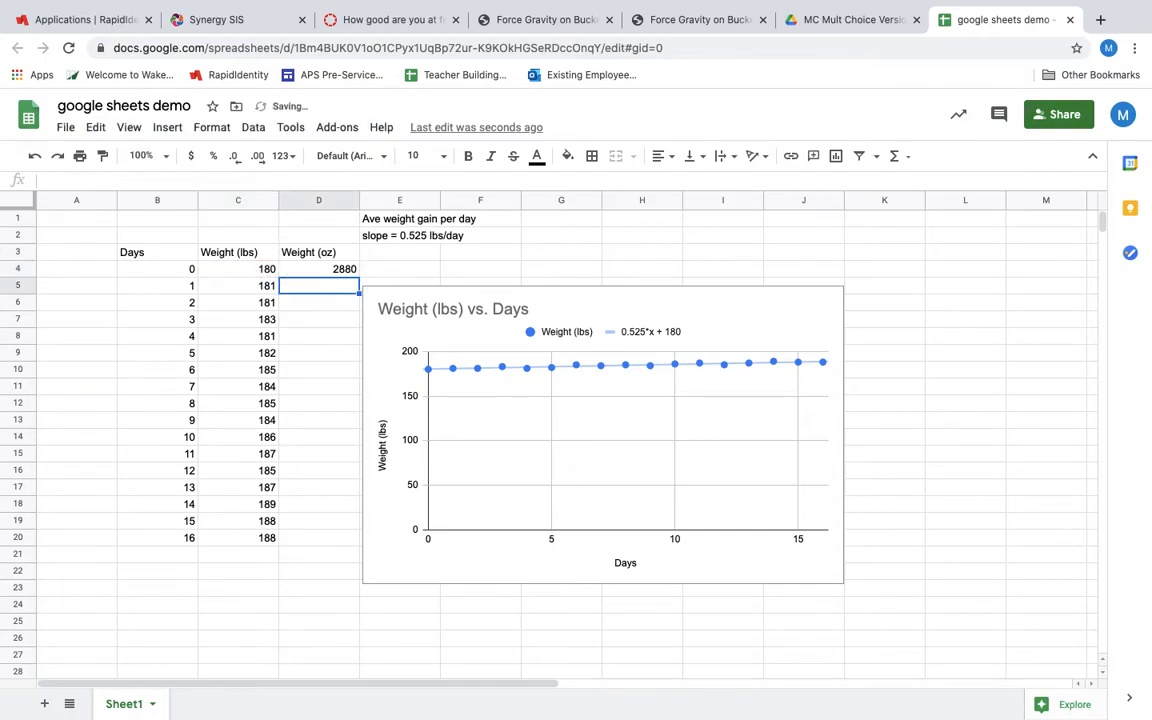
# Fill the ounce formula from D4 down through D20 and check the copied formula in D18 against C18
pyautogui.click(340, 271)
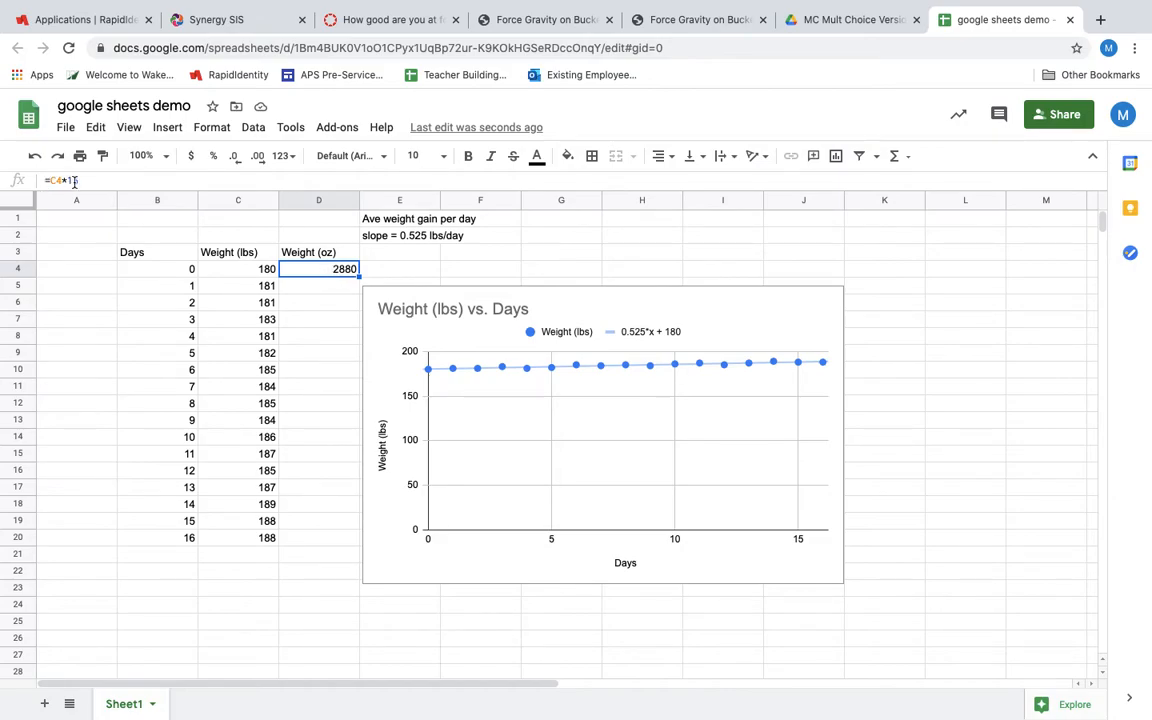
pyautogui.click(229, 275)
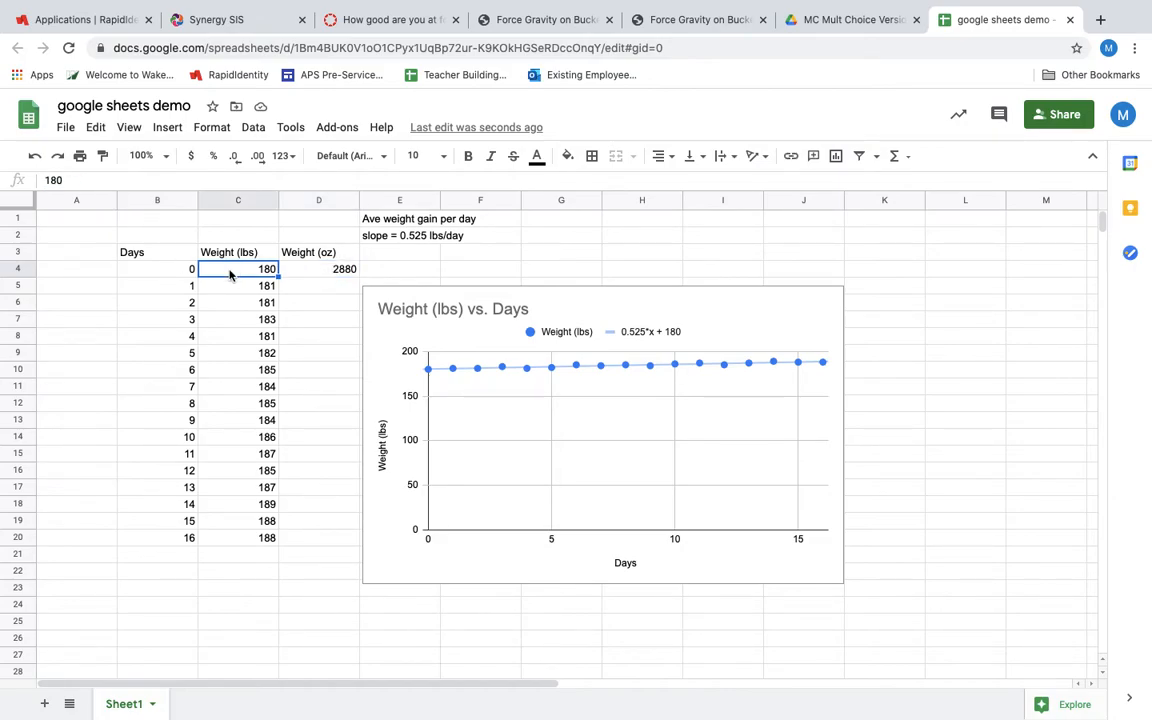
pyautogui.click(341, 272)
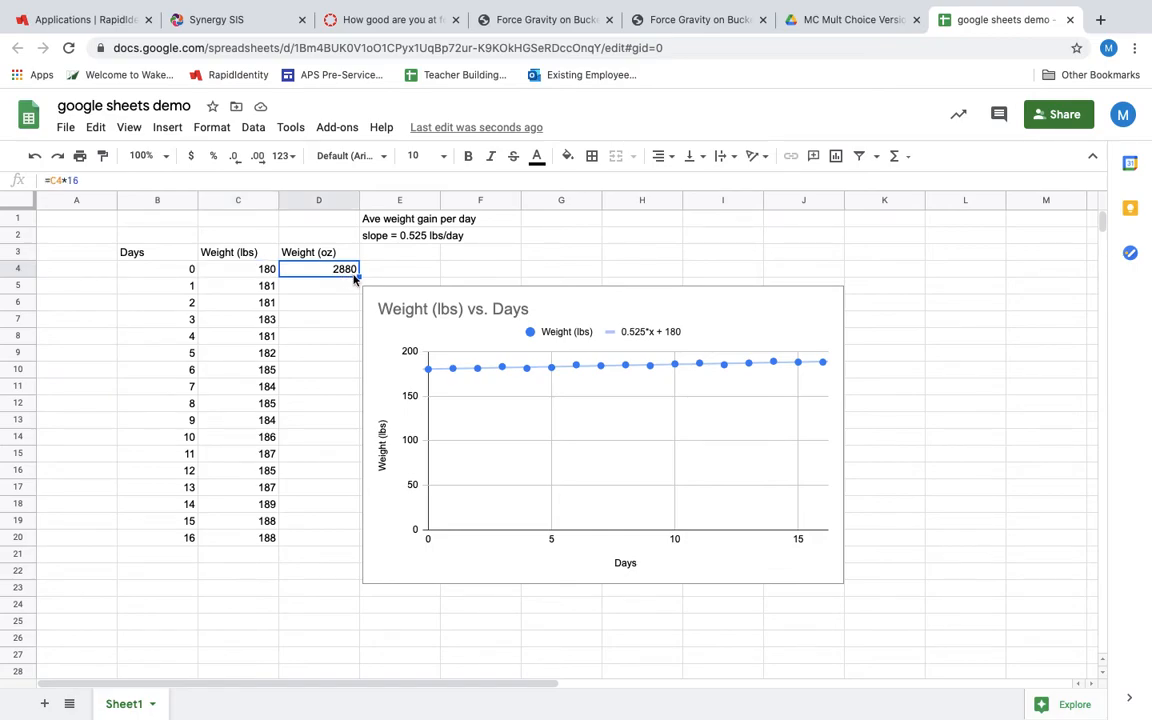
pyautogui.moveTo(358, 279); pyautogui.dragTo(350, 542)
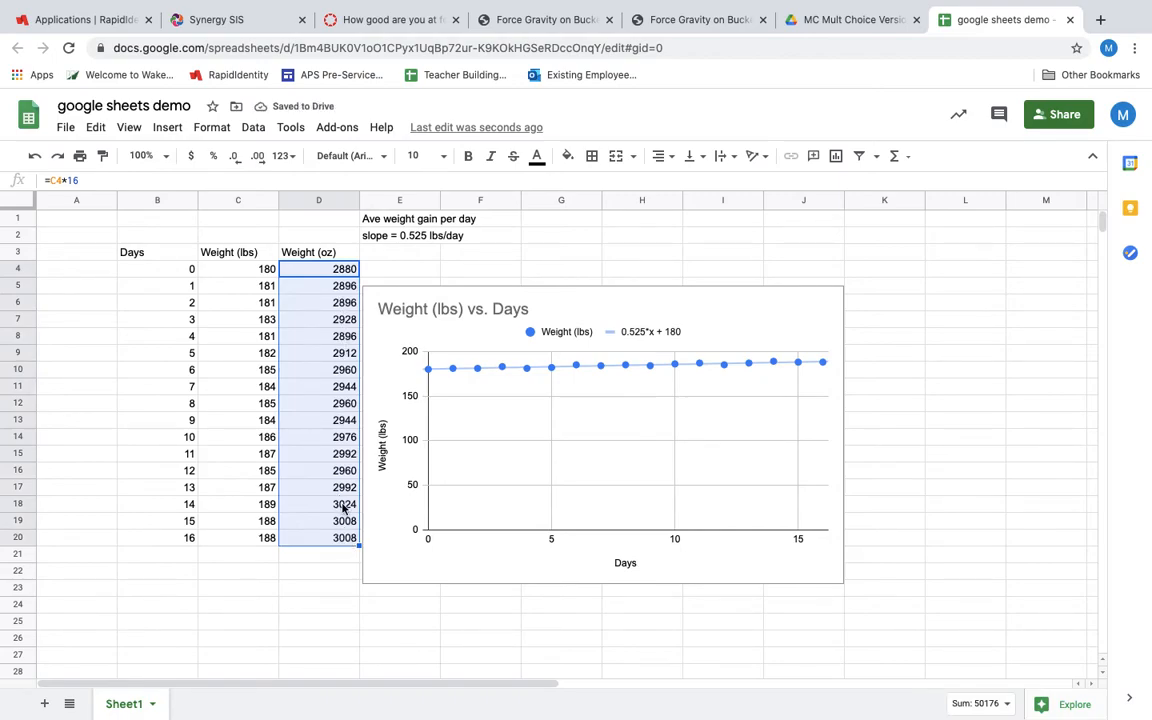
pyautogui.click(344, 505)
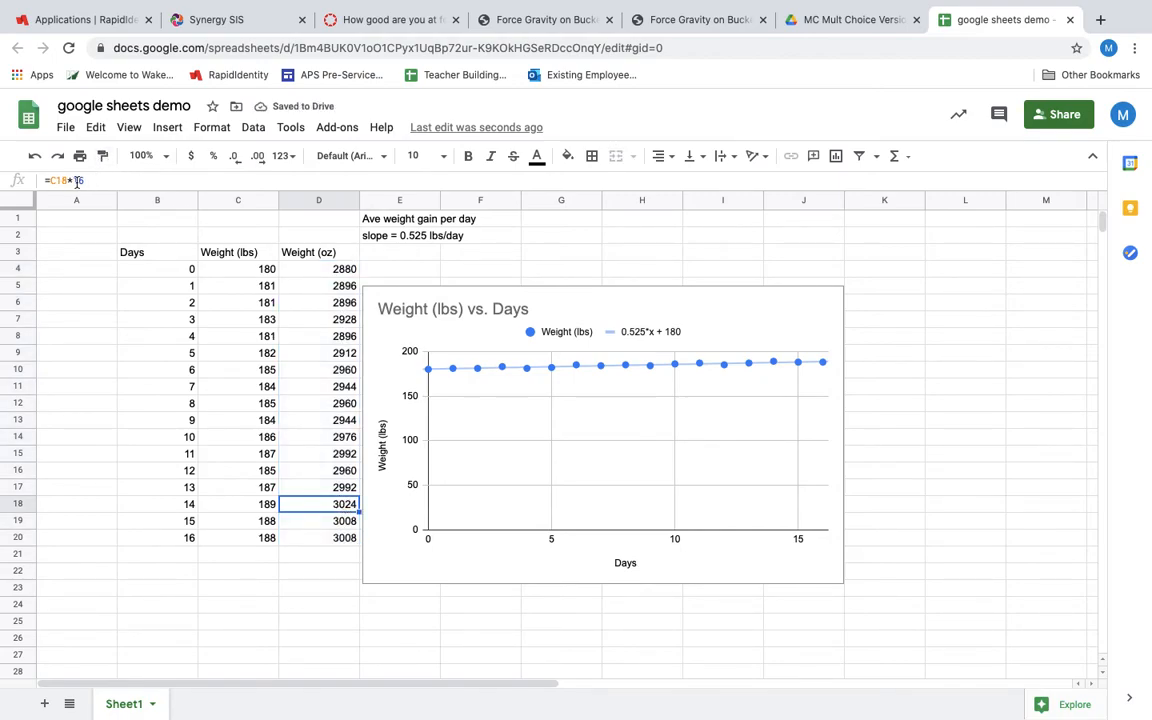
pyautogui.click(260, 506)
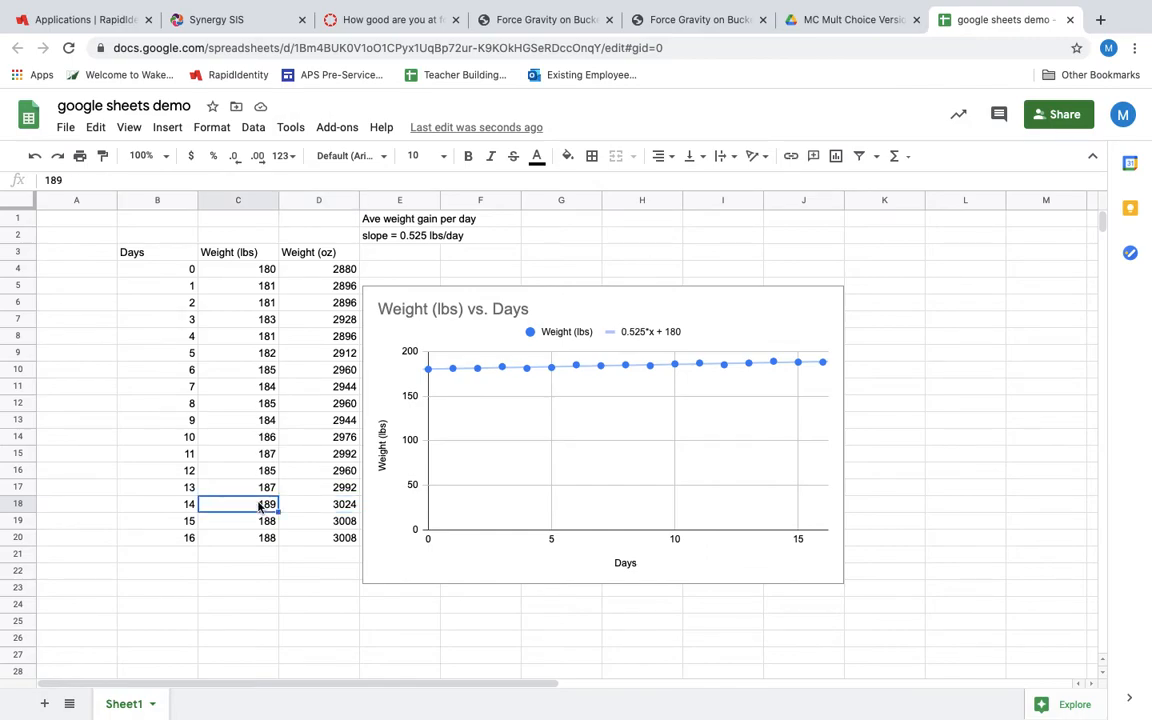
pyautogui.click(303, 507)
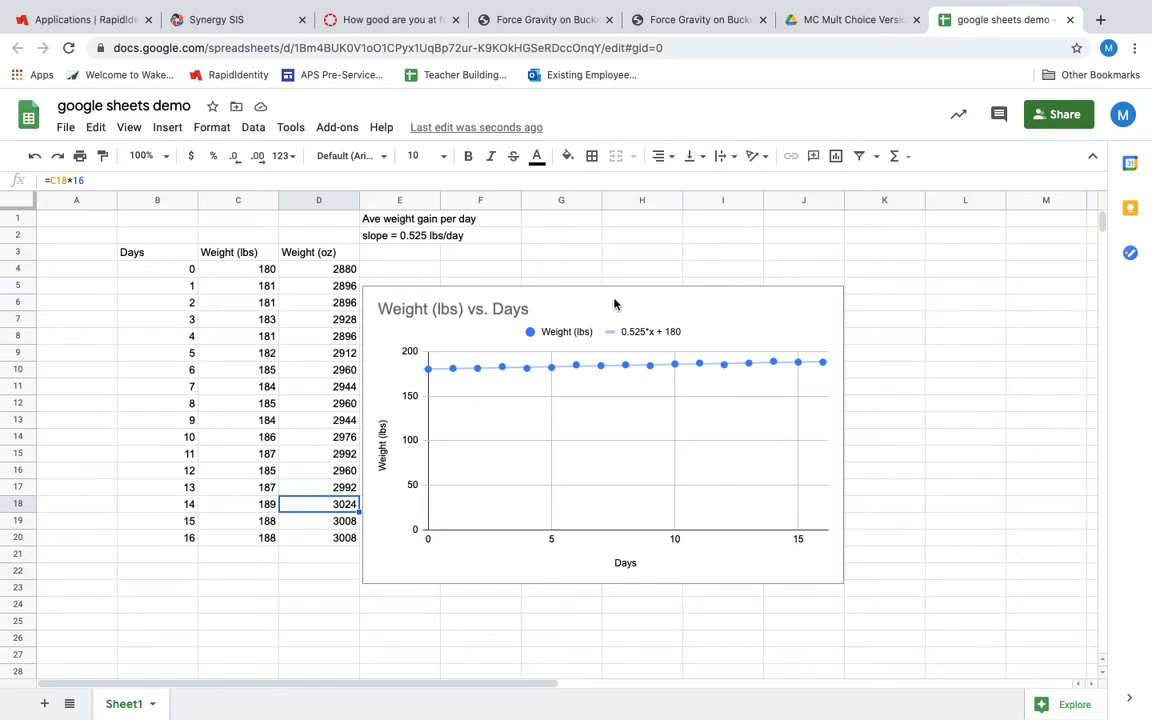
# Move the Weight (lbs) vs. Days chart away from the data so it starts around column G, row 1
pyautogui.click(828, 300)
pyautogui.moveTo(764, 327); pyautogui.dragTo(948, 259)
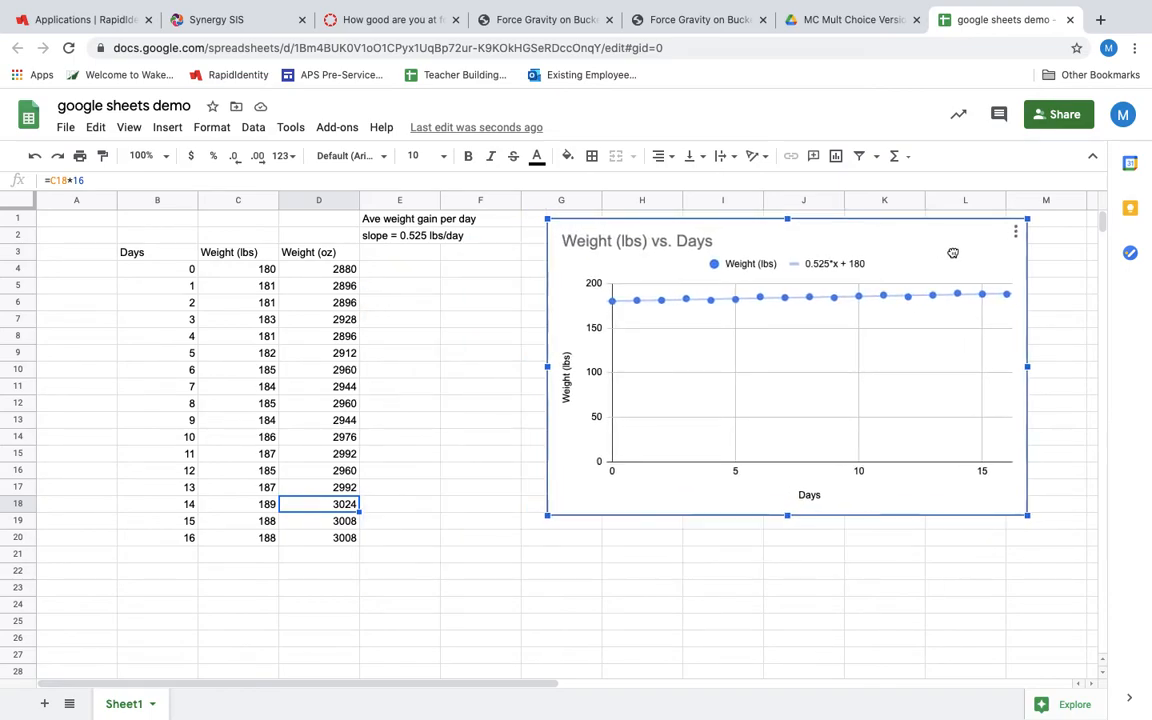
# Insert a scatter chart of Weight (oz) against Days from B3:B20 and D3:D20, and position it clear of the data columns
pyautogui.moveTo(153, 257); pyautogui.dragTo(193, 541)
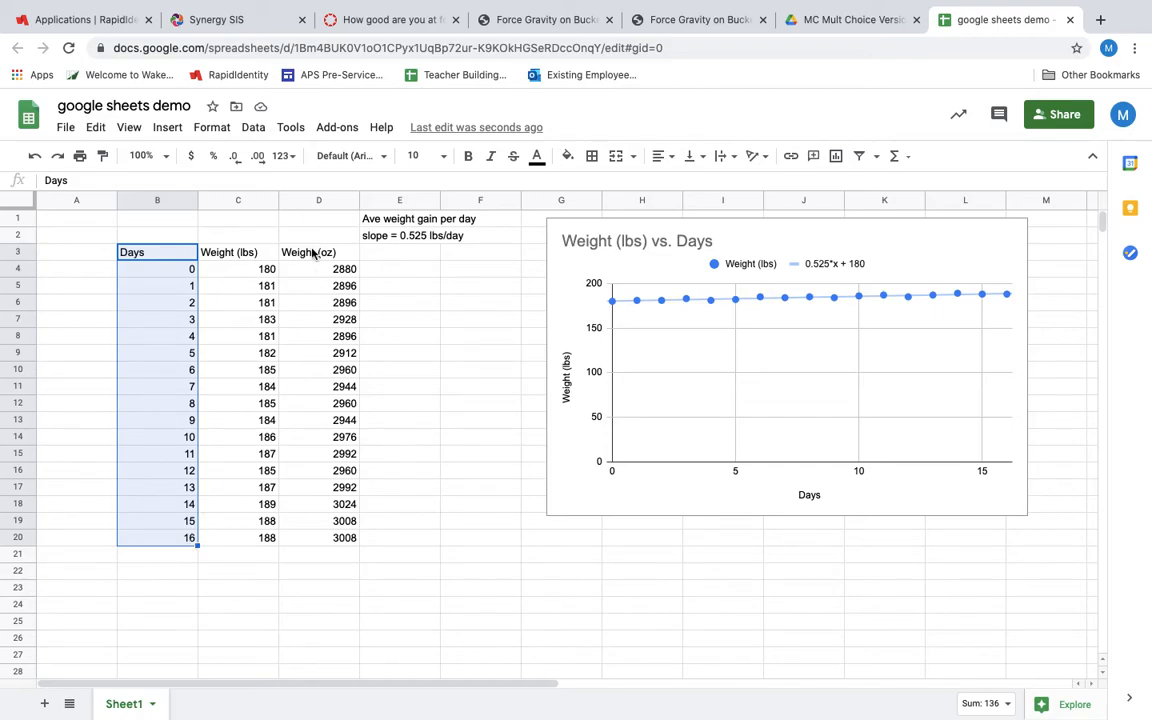
pyautogui.moveTo(312, 253); pyautogui.dragTo(321, 540)
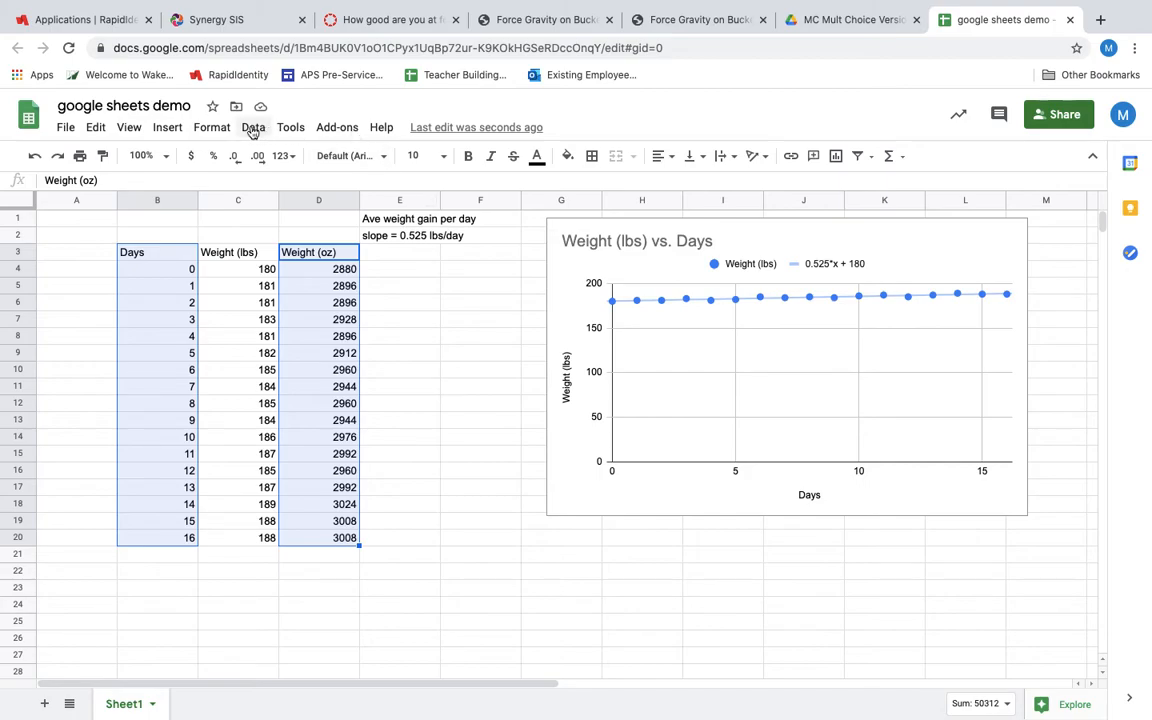
pyautogui.click(168, 128)
pyautogui.click(201, 354)
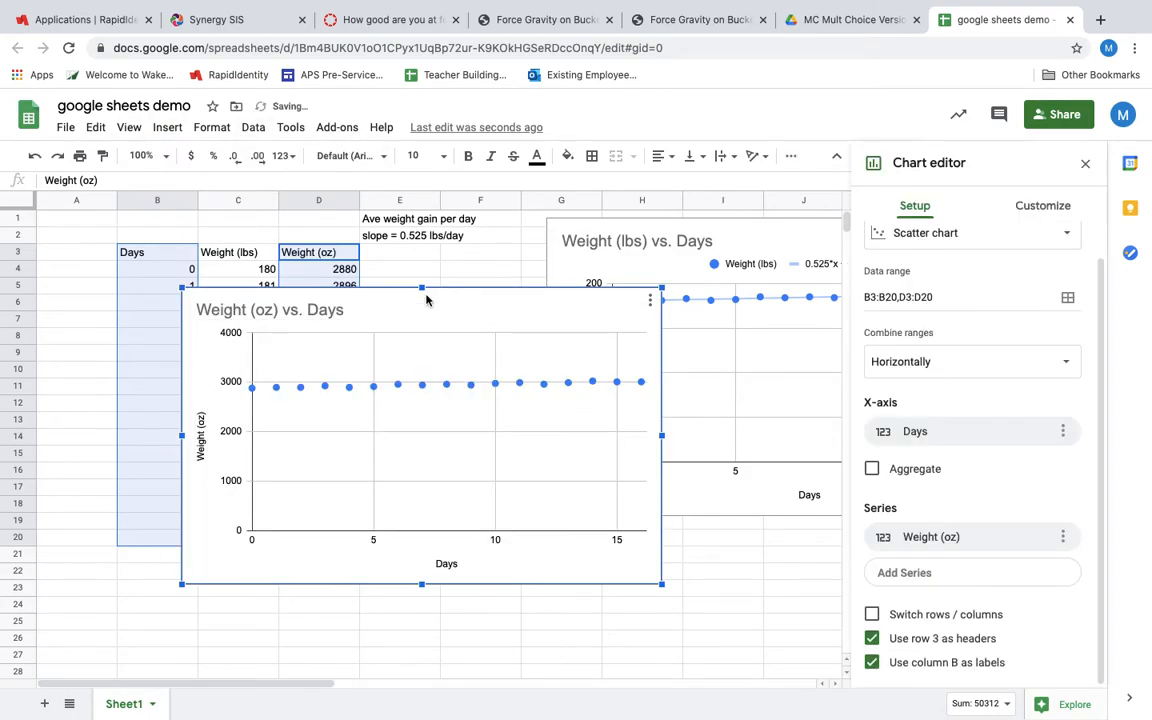
pyautogui.moveTo(470, 310); pyautogui.dragTo(643, 347)
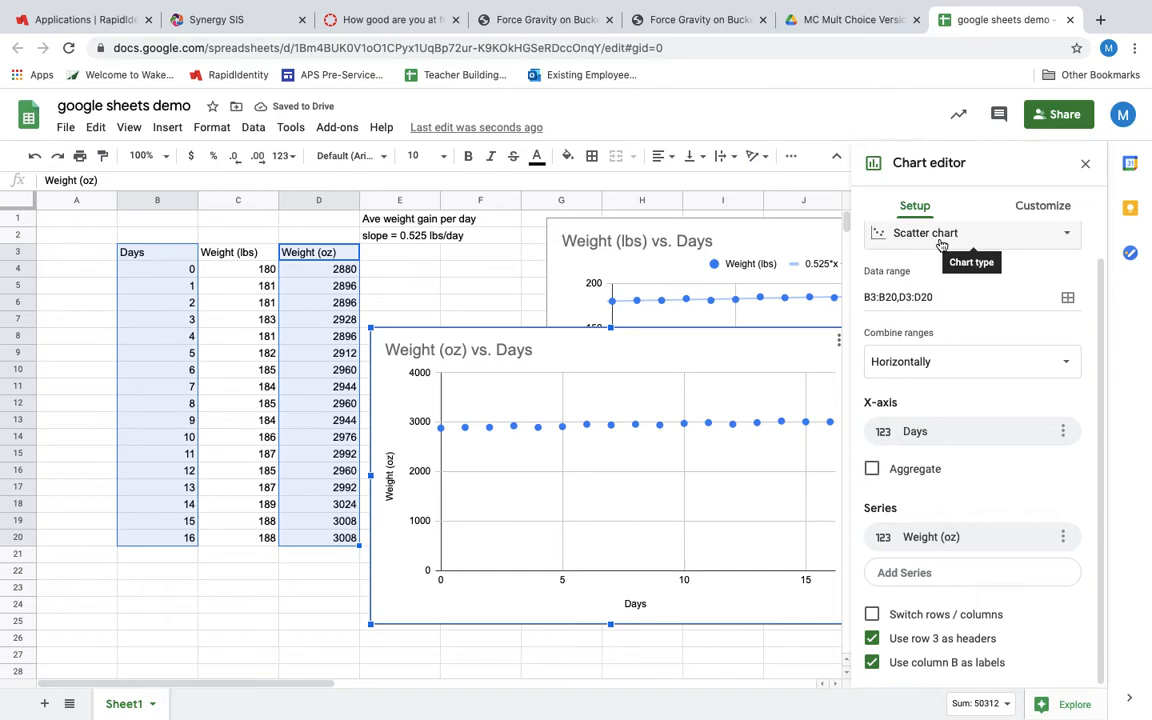
# Add a trendline to the Weight (oz) series of the new chart
pyautogui.click(1036, 212)
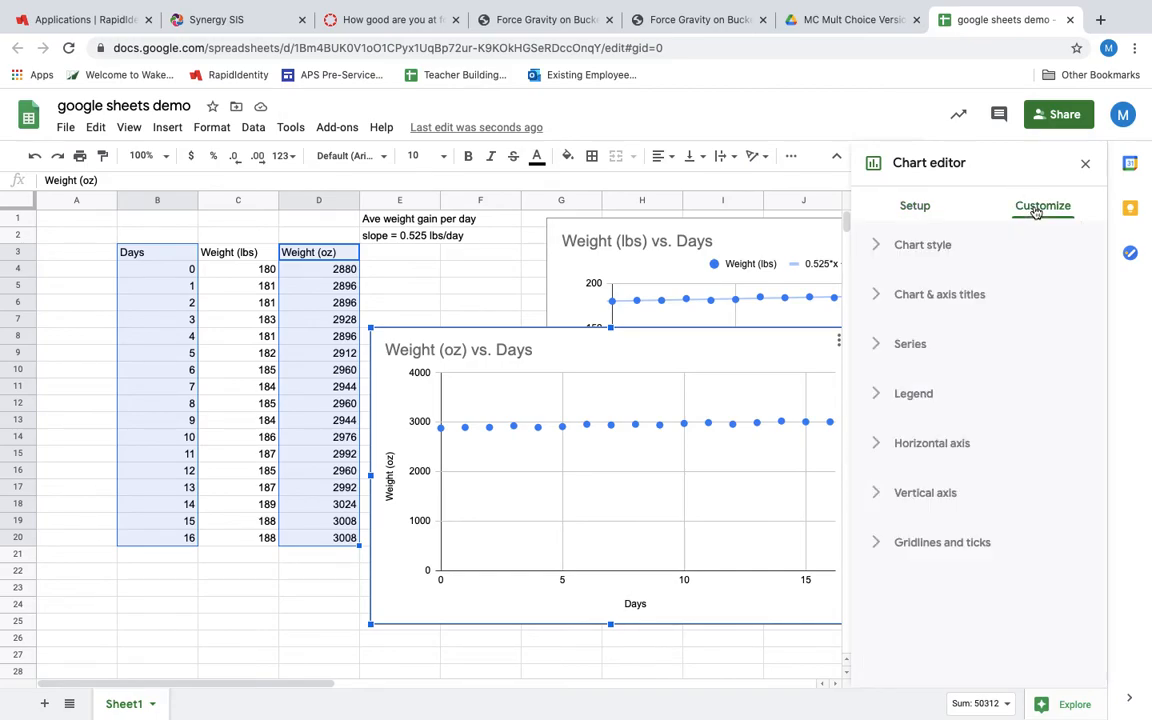
pyautogui.click(588, 428)
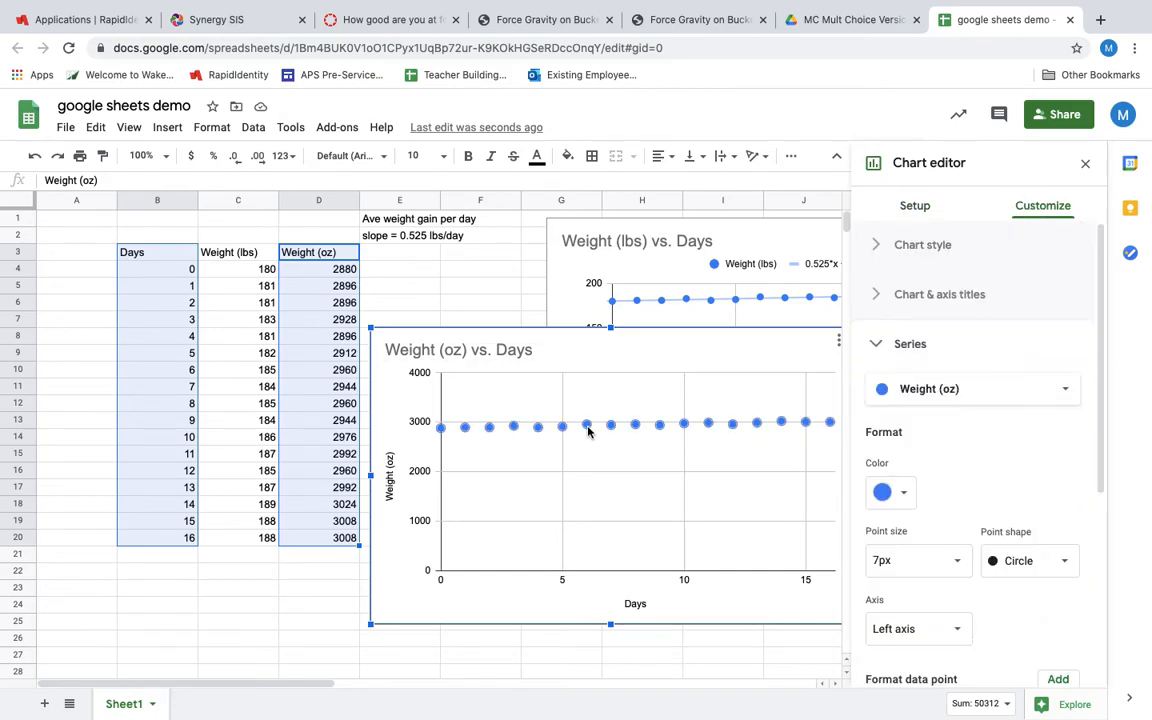
pyautogui.scroll(-3, 1008, 460)
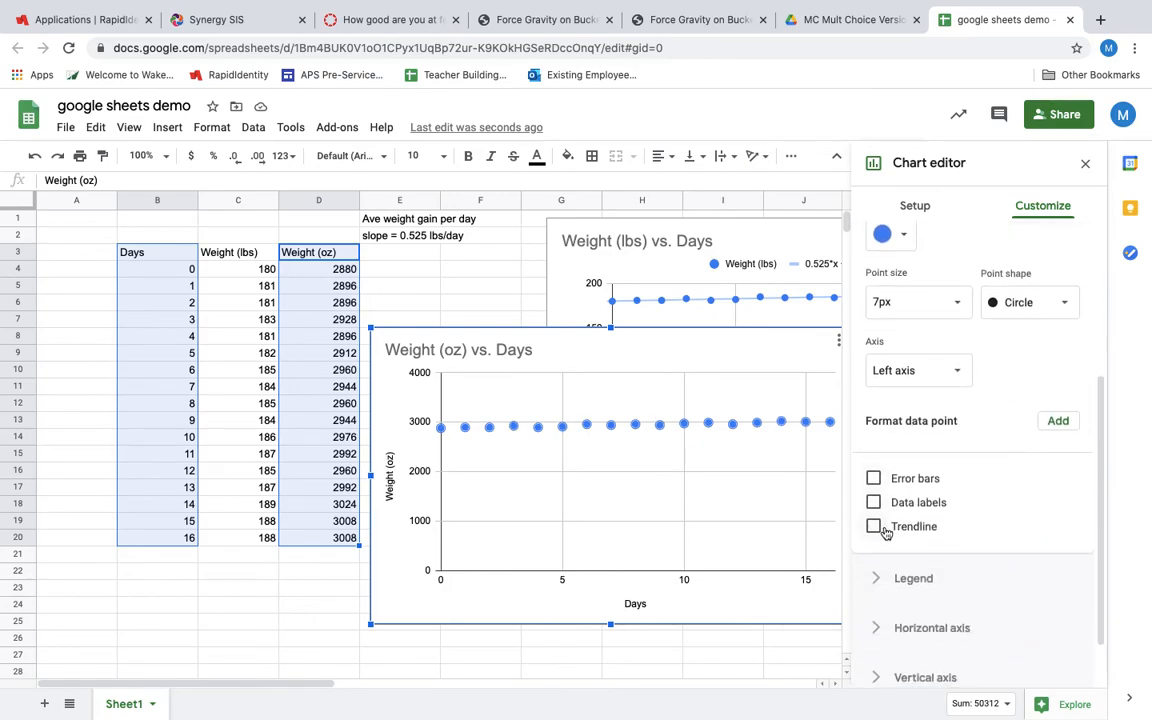
pyautogui.click(874, 527)
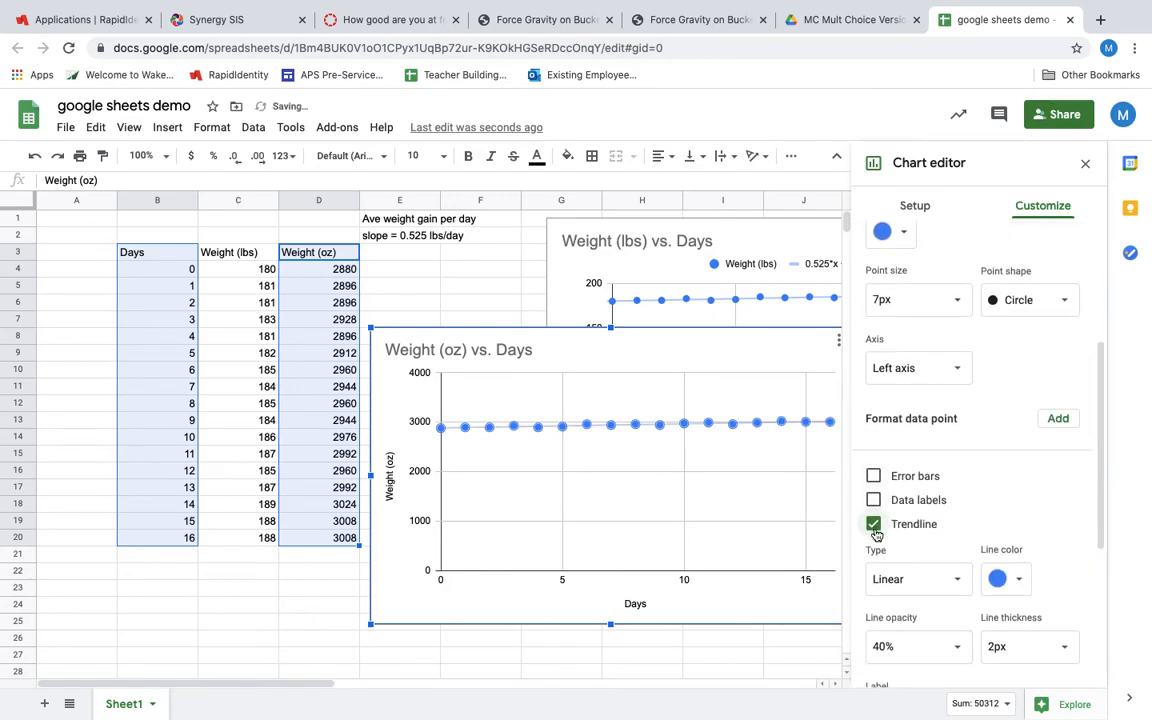
# Set the Weight (oz) trendline's label to Use Equation
pyautogui.scroll(-2, 880, 540)
pyautogui.scroll(-1, 909, 625)
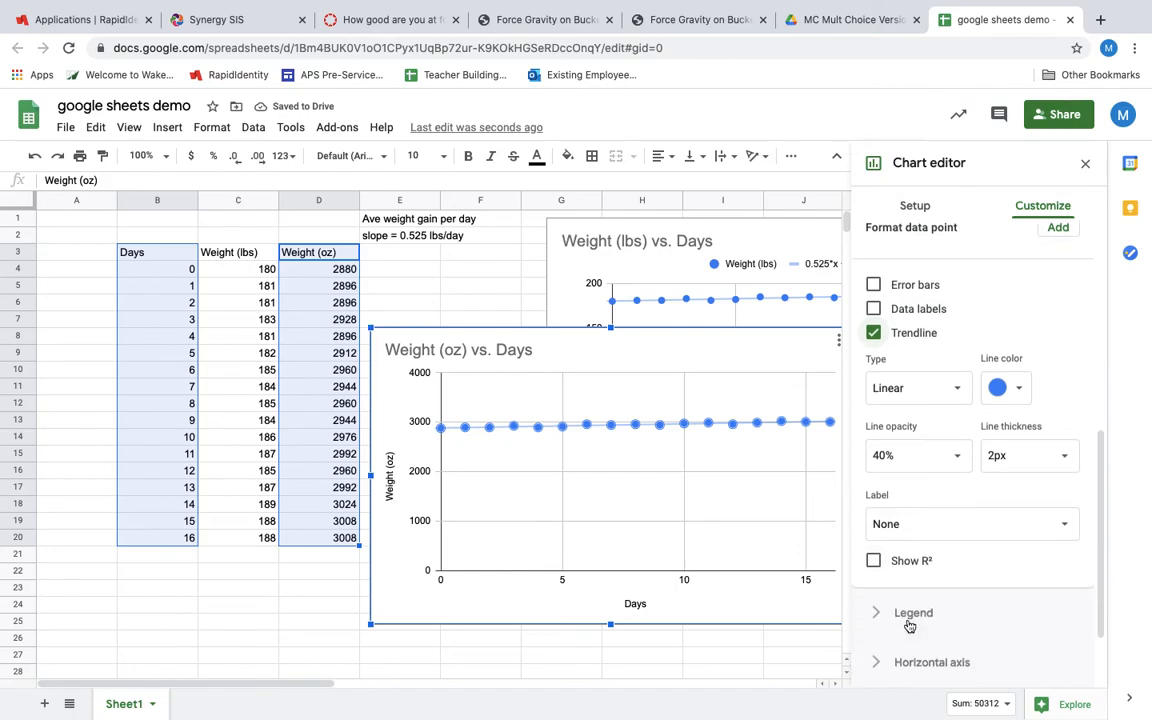
pyautogui.click(918, 520)
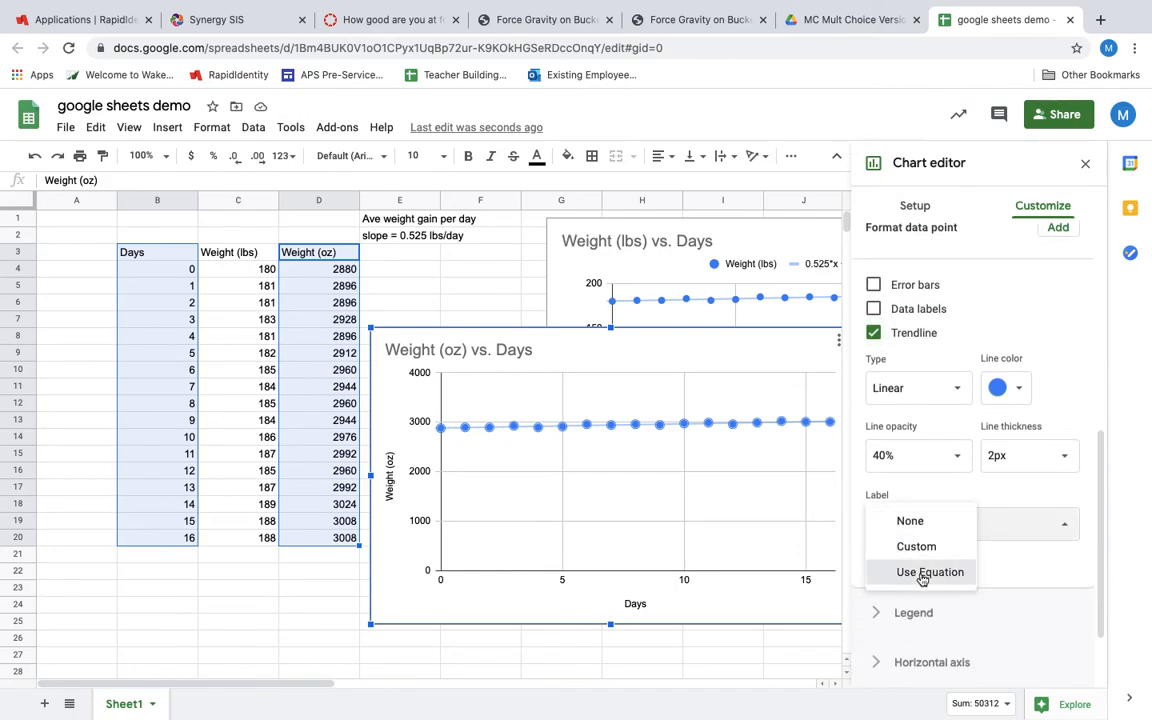
pyautogui.click(925, 572)
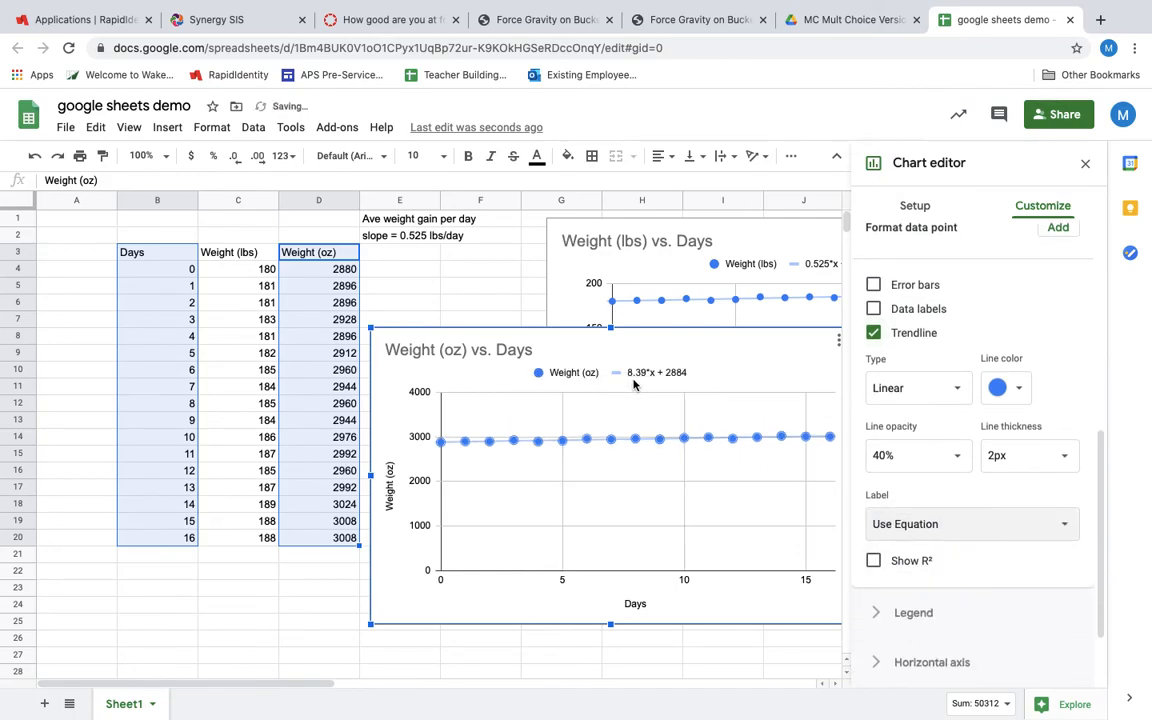
# Enter "or 8.39 oz/day" in cell E3 below the slope note
pyautogui.click(374, 257)
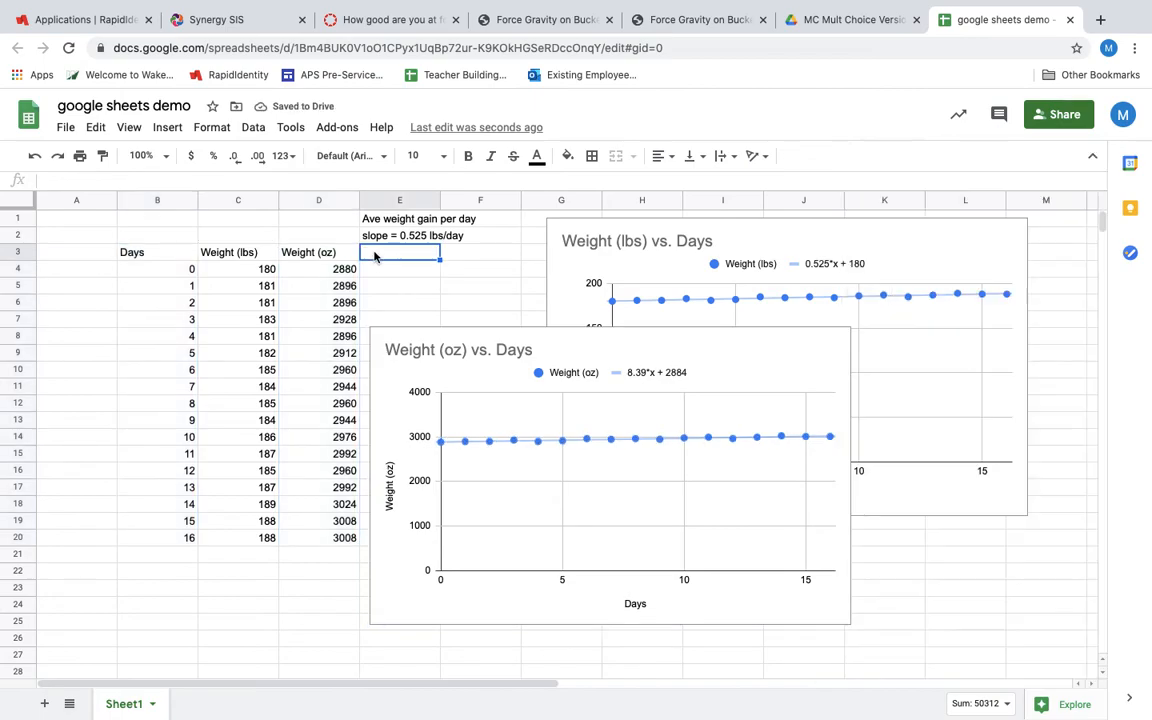
pyautogui.write('04')
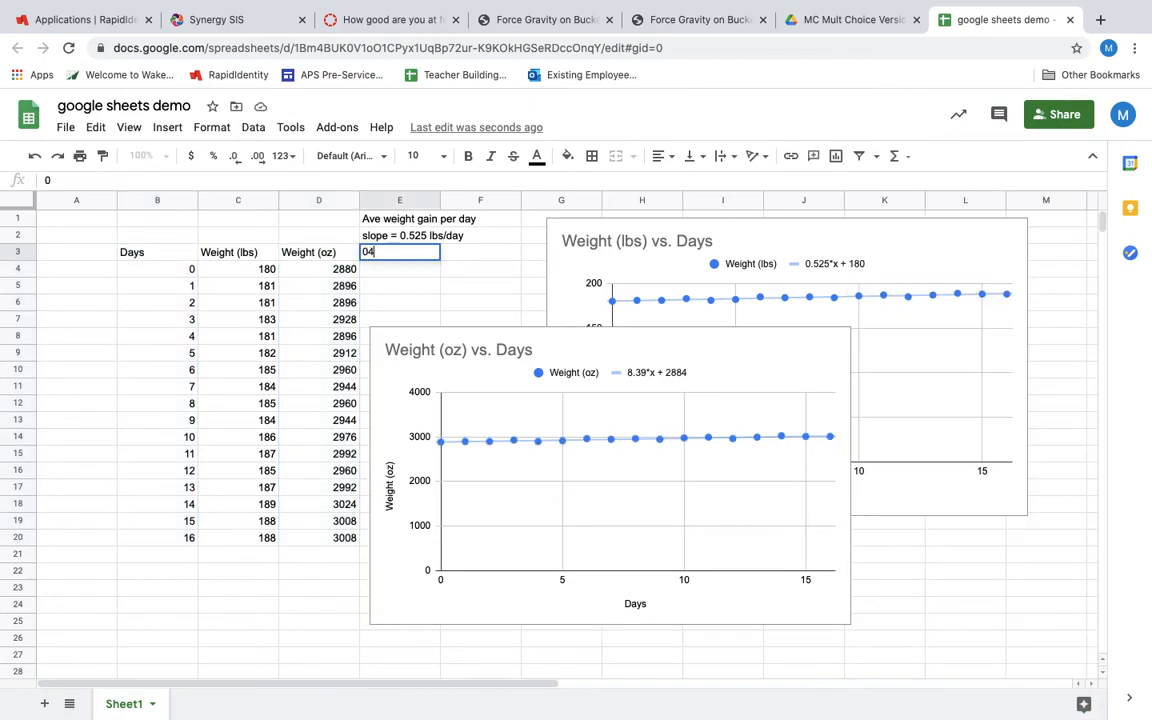
pyautogui.press('BackSpace')
pyautogui.write('or 8.39 oz/da')
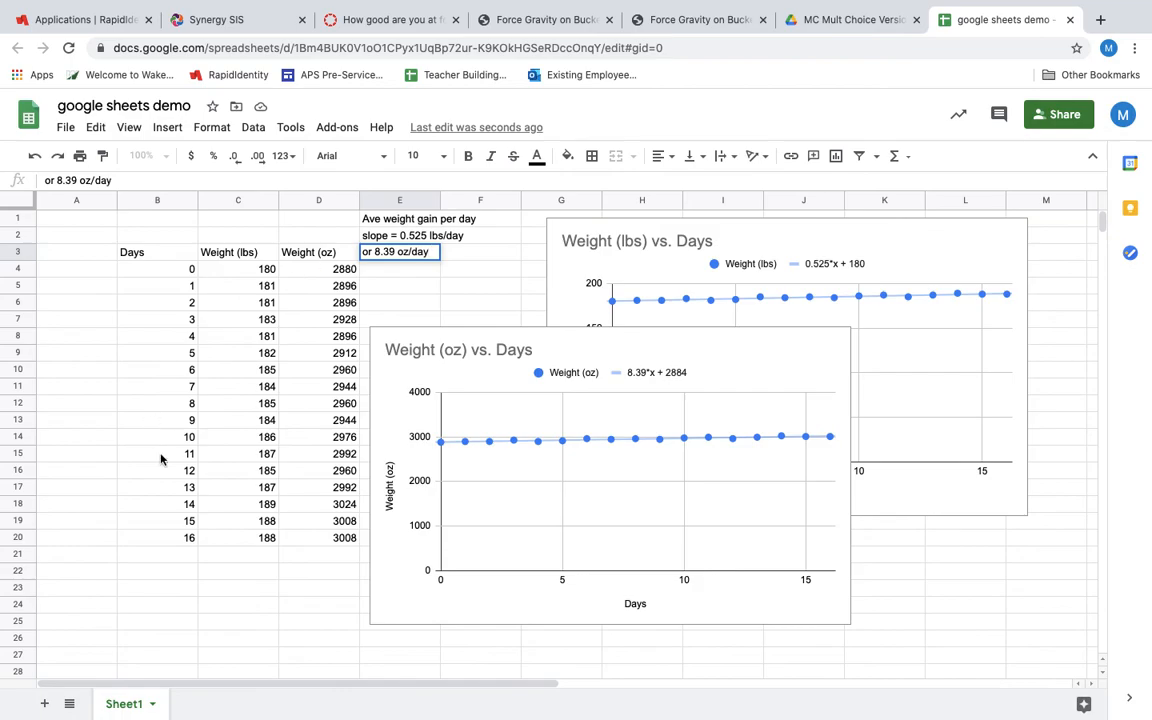
pyautogui.write('y')
pyautogui.click(296, 575)
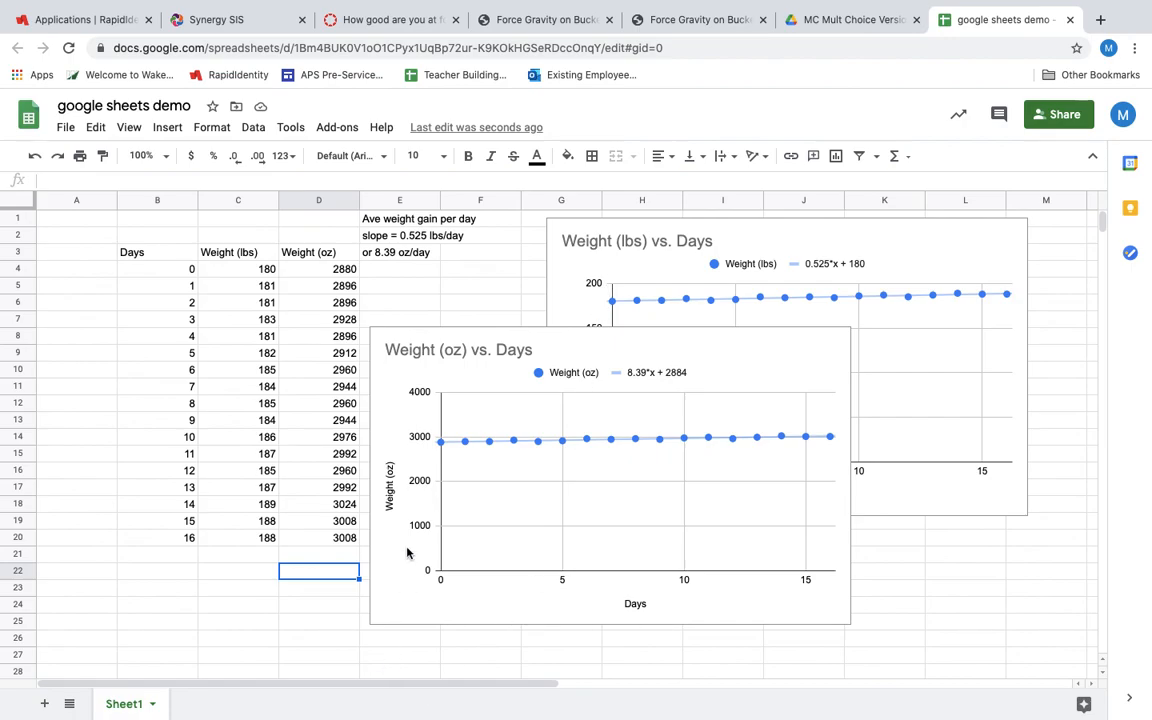
pyautogui.moveTo(722, 695)
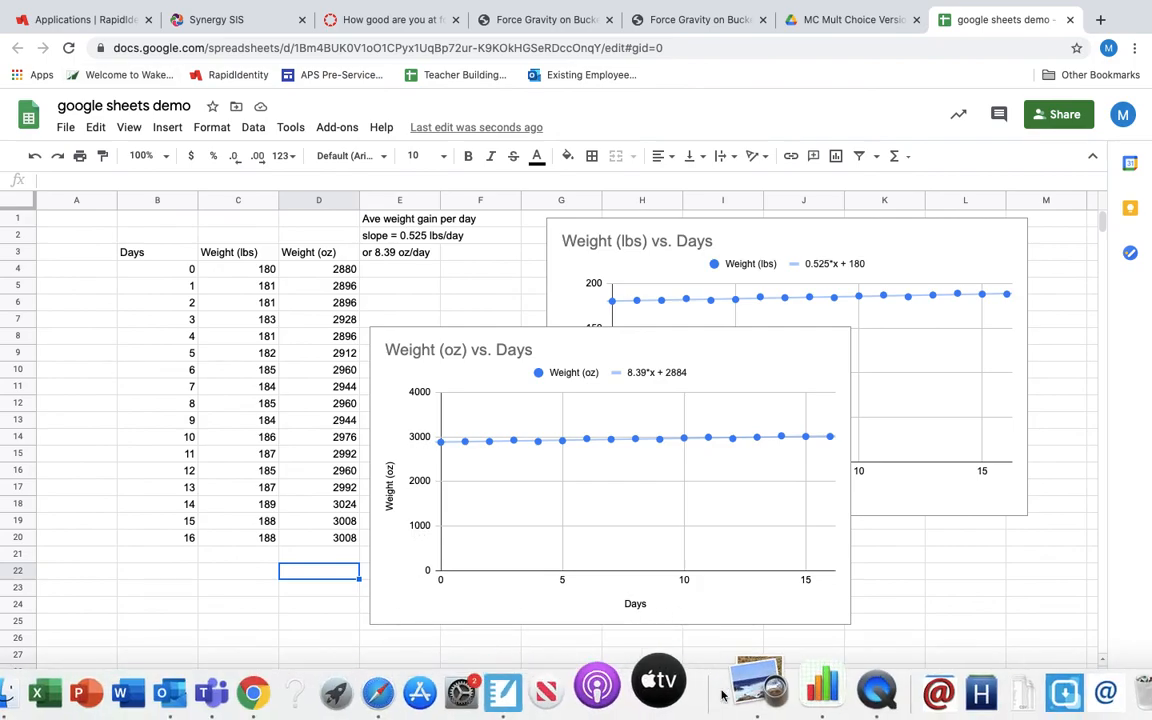
pyautogui.click(877, 692)
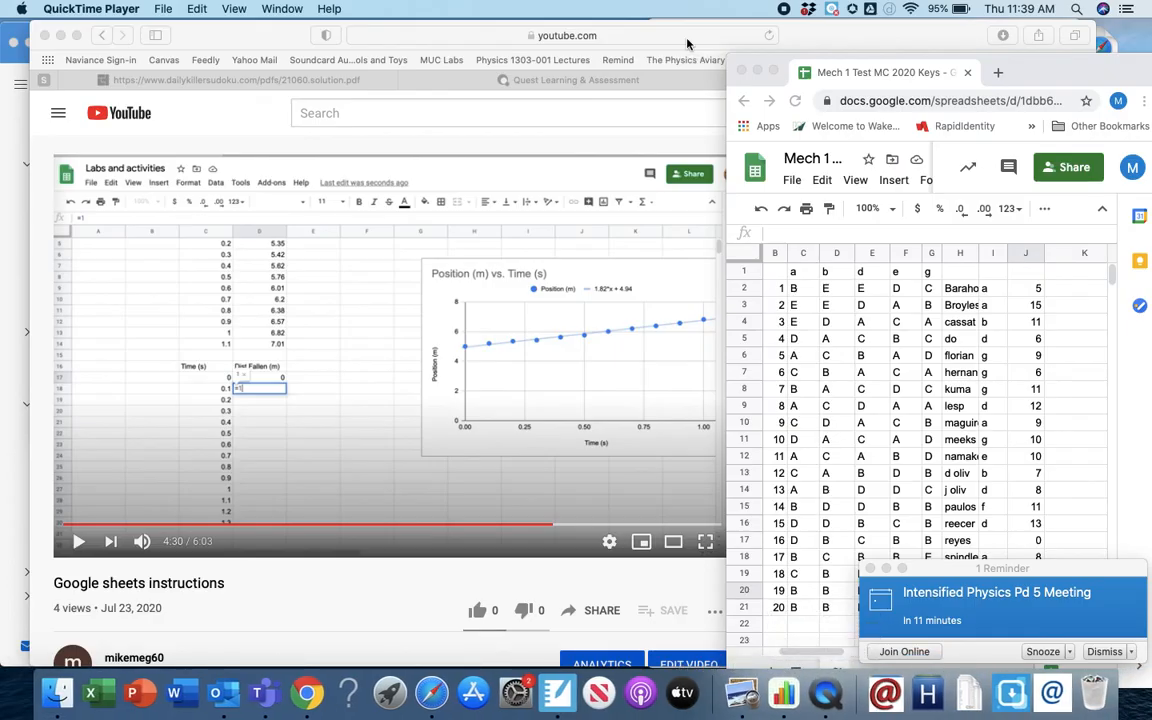